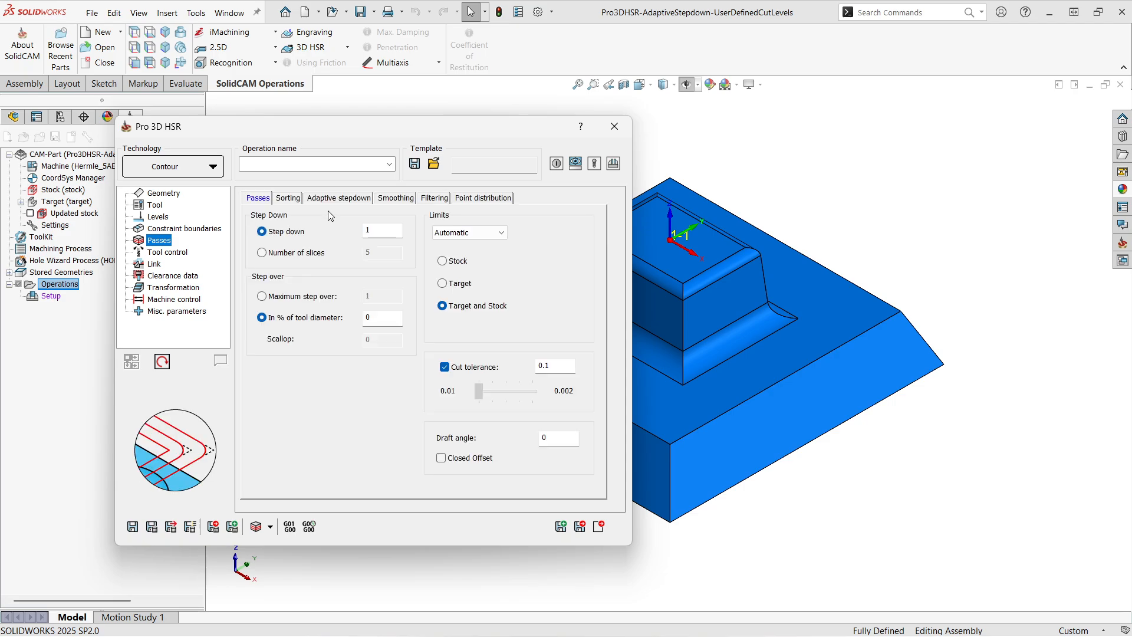
- Open the adaptive step-down settings of the Contour operation and examine them alongside the target model
click(340, 198)
drag(296, 129, 260, 123)
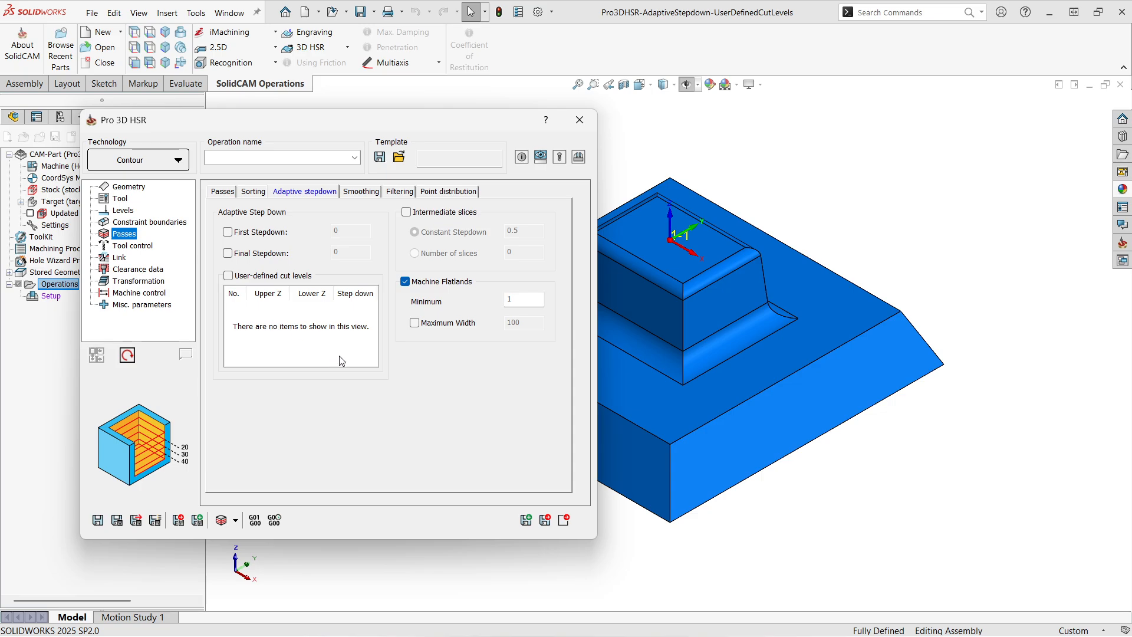
drag(221, 129, 239, 134)
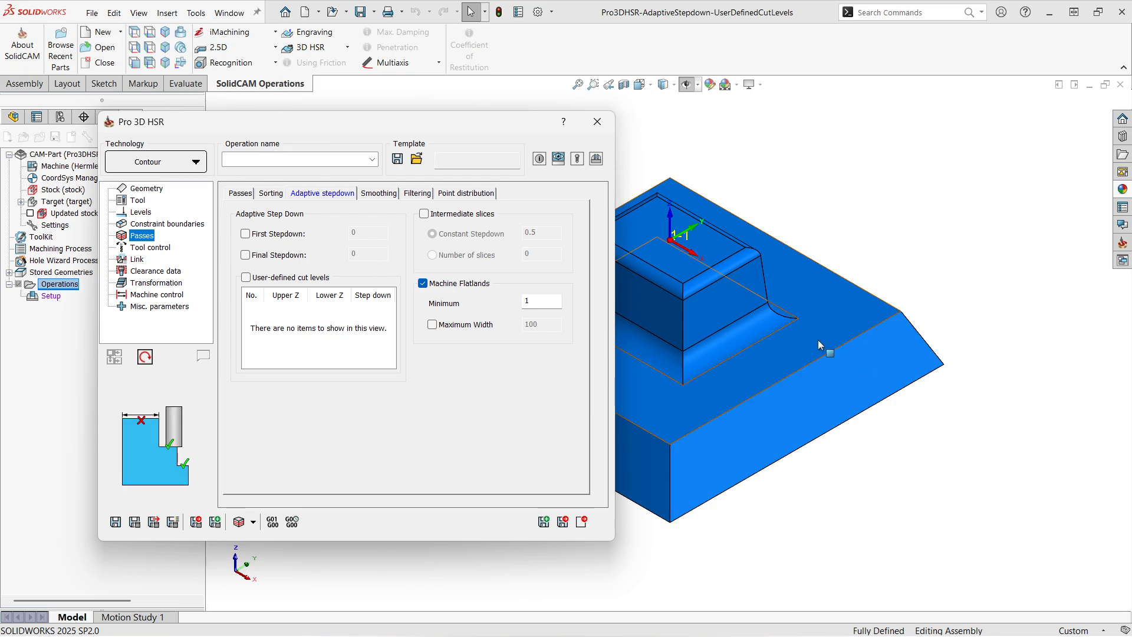
scroll(818, 339, up, 1)
scroll(748, 343, up, 1)
ctrl+middle_drag(748, 342, 889, 327)
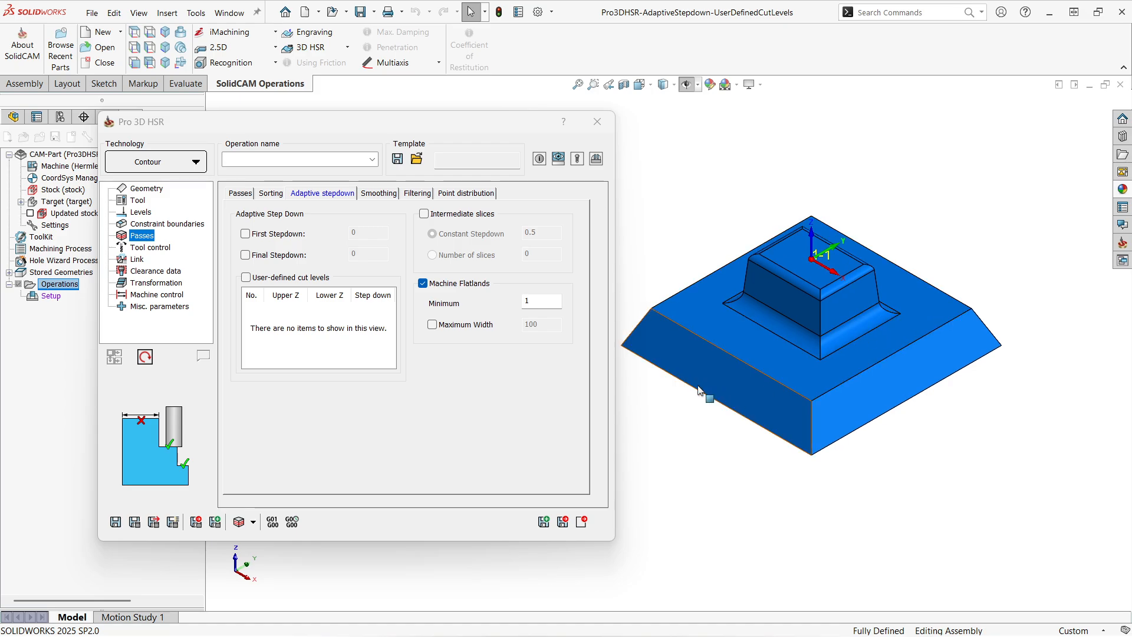
scroll(706, 359, down, 1)
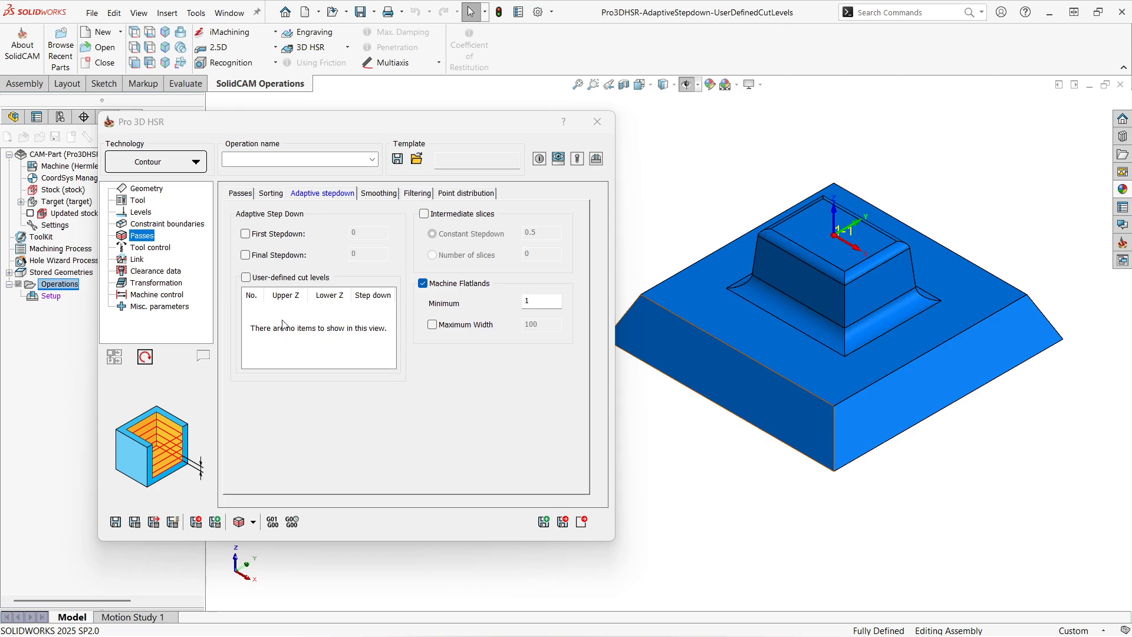
drag(241, 133, 224, 136)
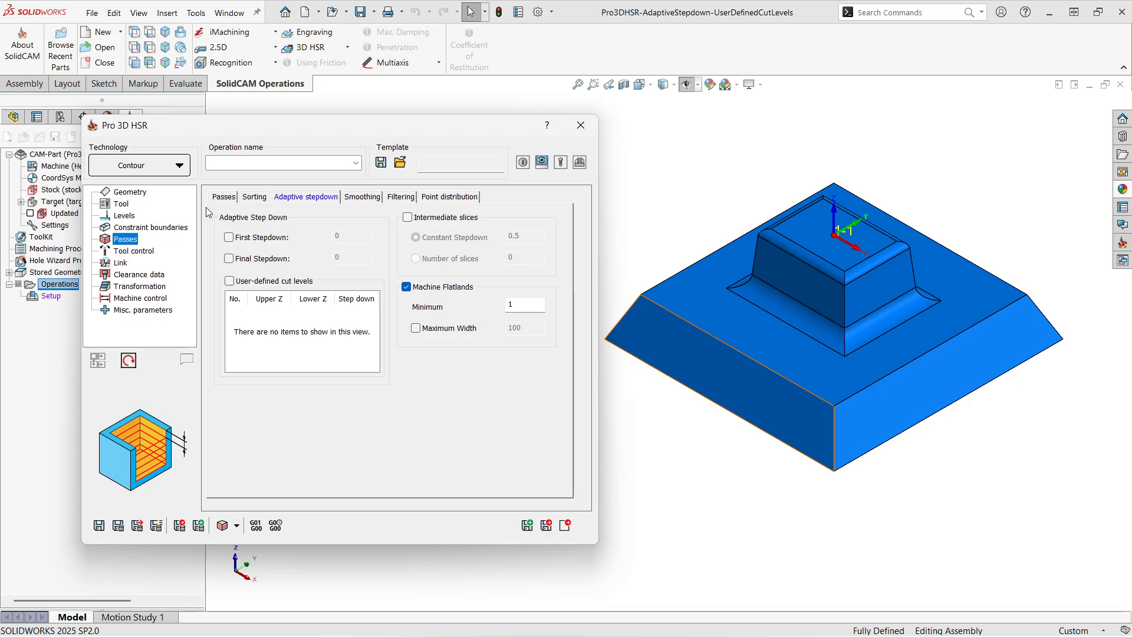
- Check the stock definition and assign Tool [1], the bull nose mill D16 R2, to the operation
click(130, 194)
click(263, 197)
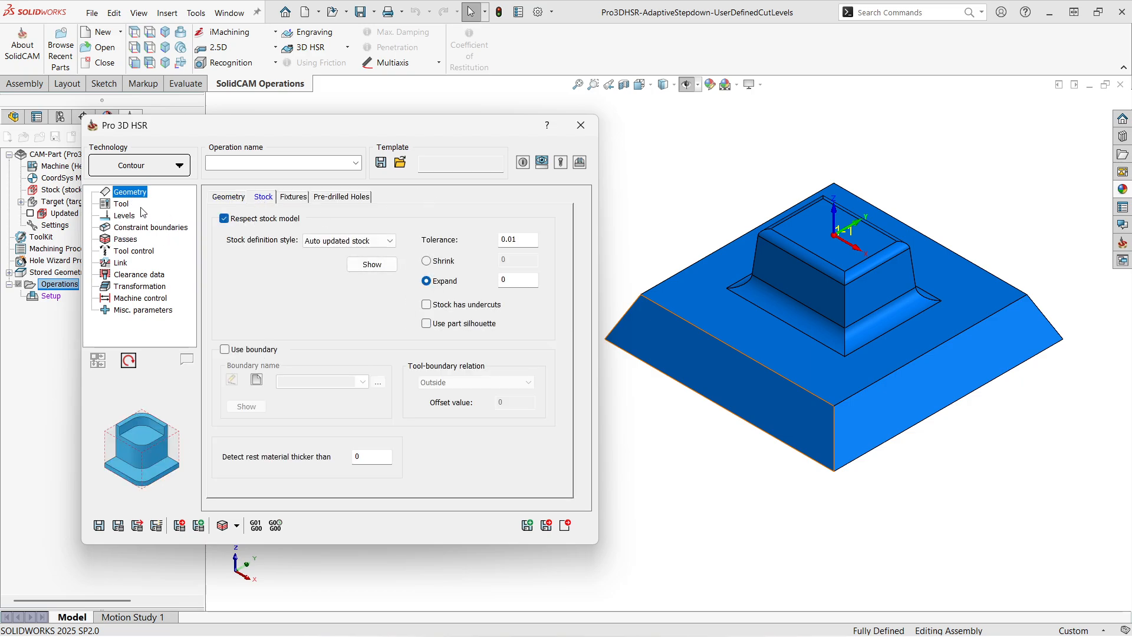
click(123, 205)
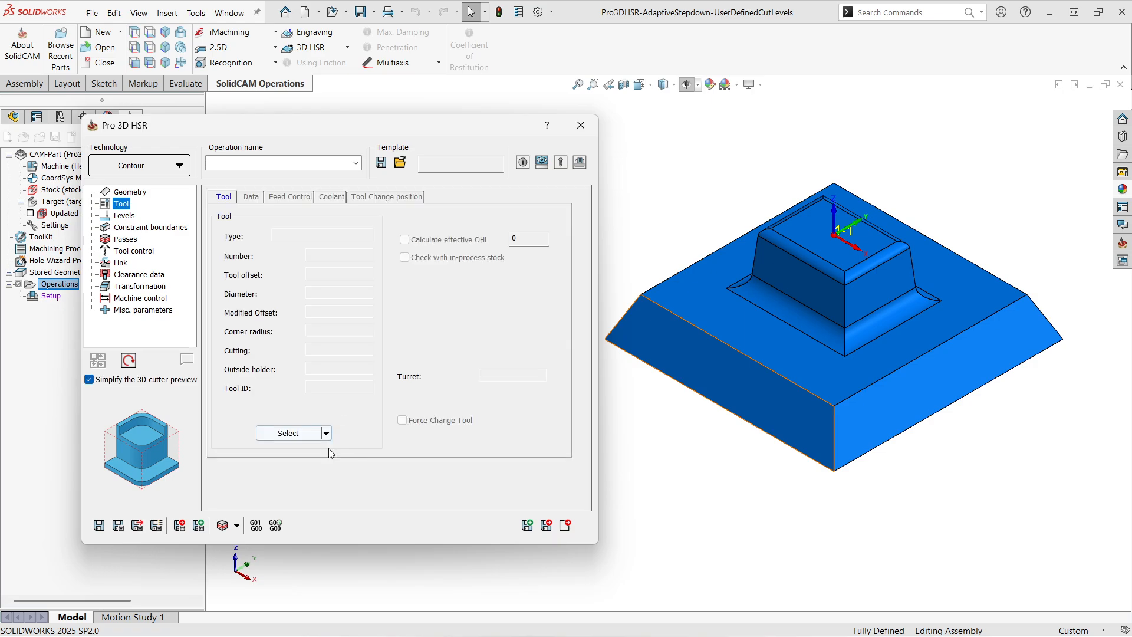
click(326, 432)
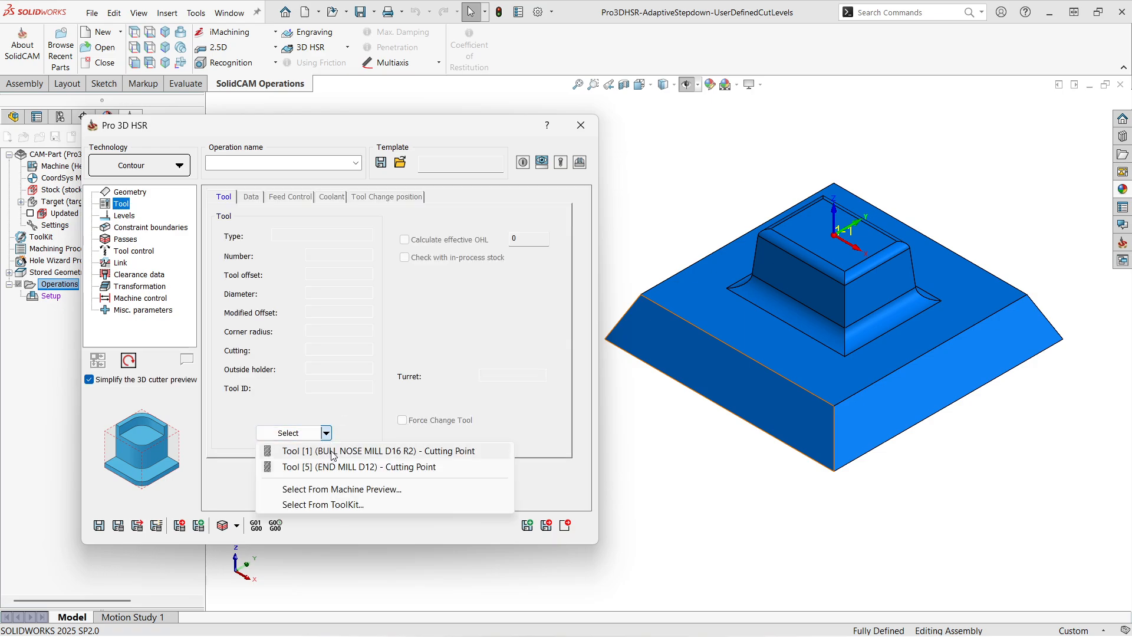
click(333, 452)
- Set the passes' step down to 3, and save and calculate the Contour operation
click(128, 228)
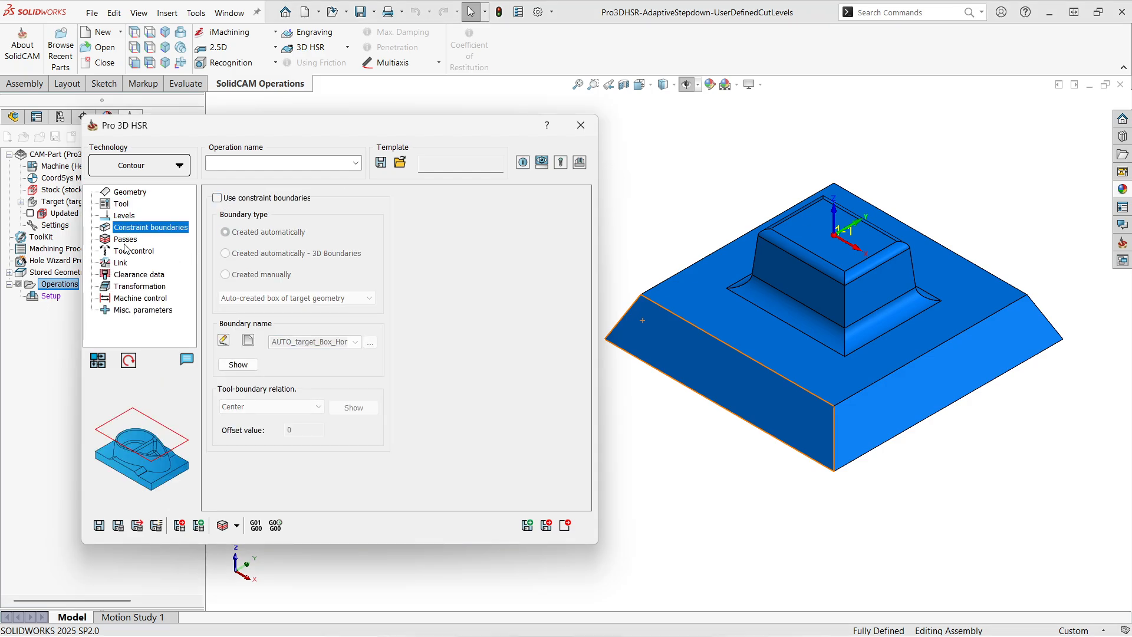
click(125, 240)
click(224, 197)
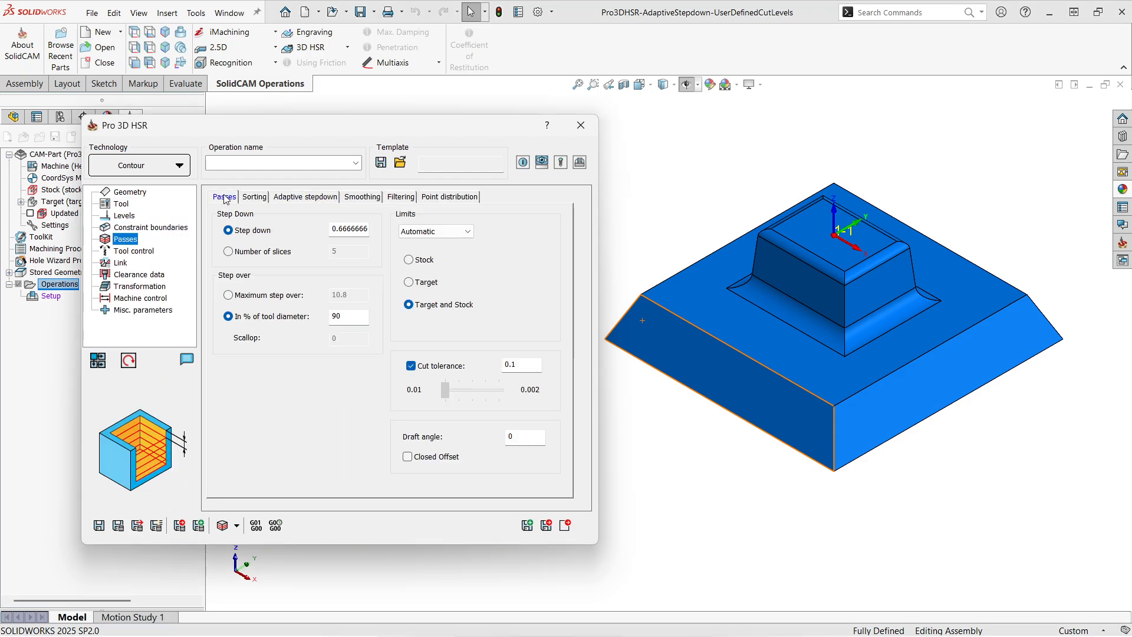
drag(331, 229, 380, 229)
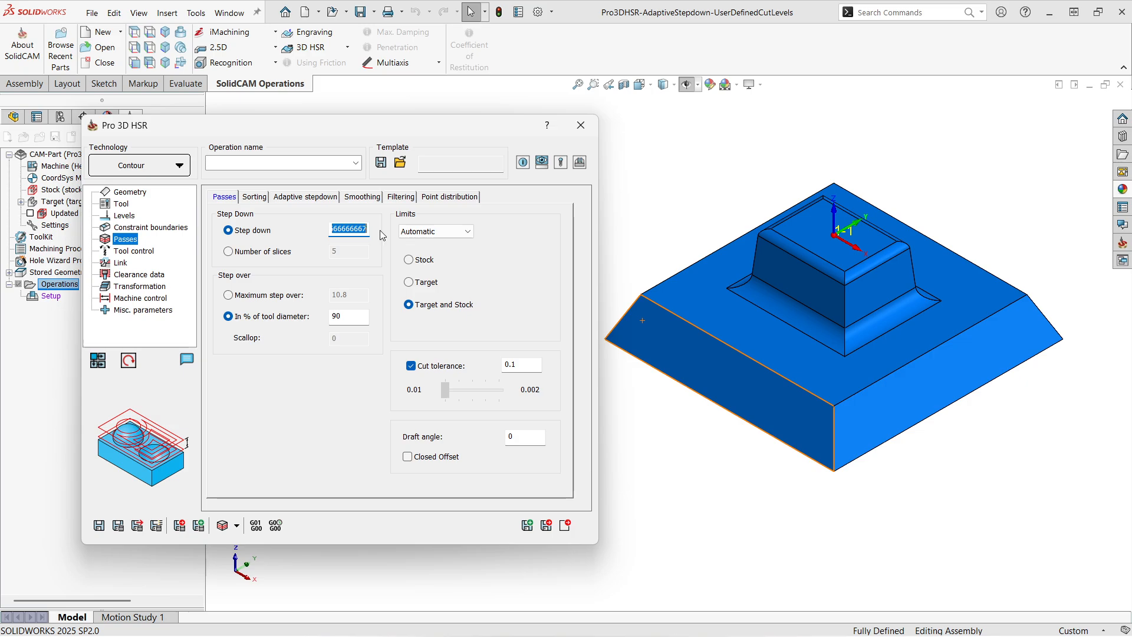
text(3)
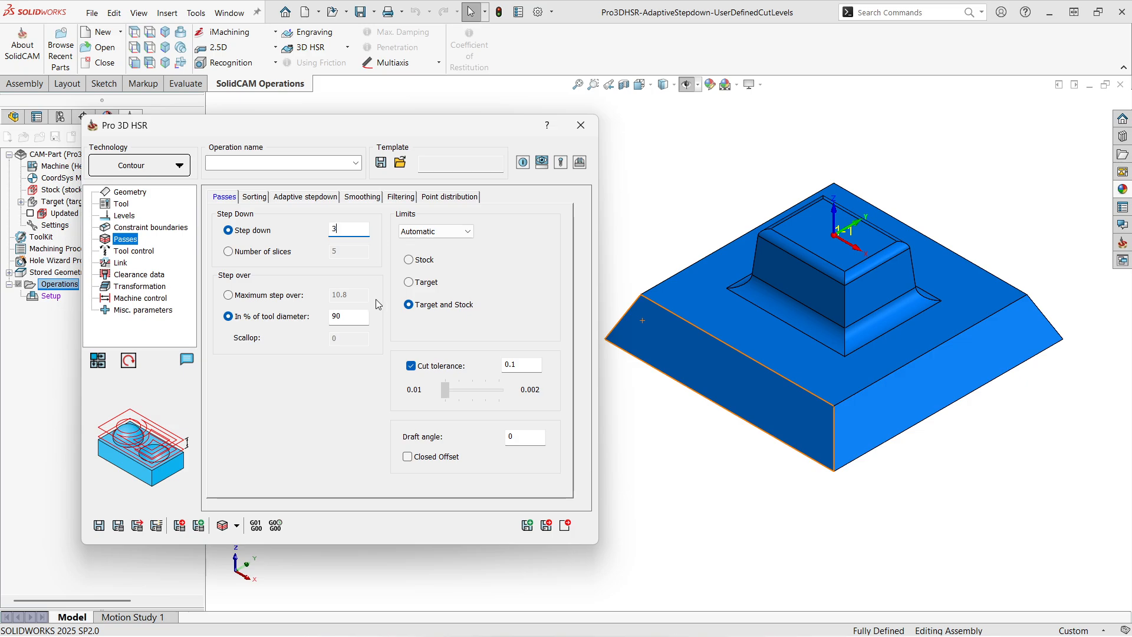
click(98, 525)
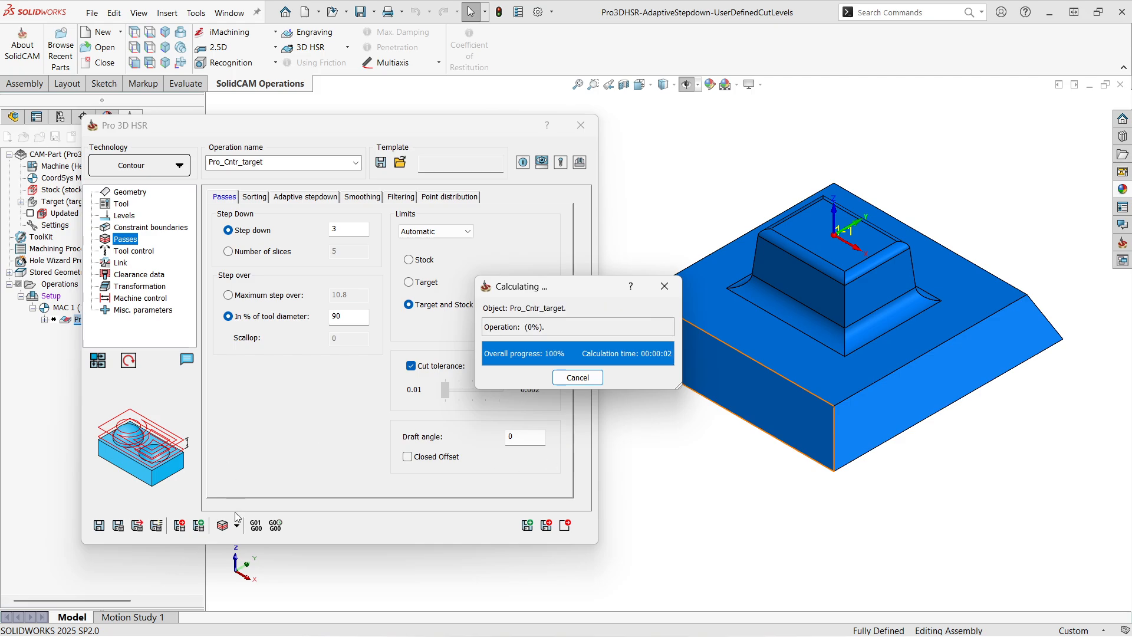
- Run the operation's SolidVerify simulation, compare the machined stock with the target, and exit the simulation
click(223, 530)
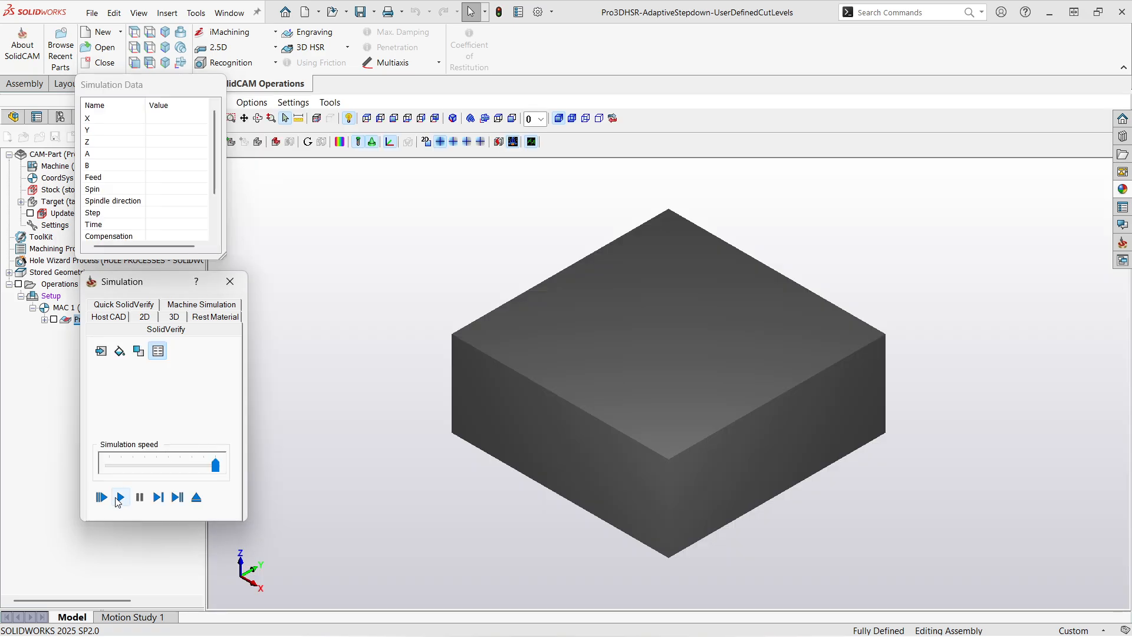
click(119, 496)
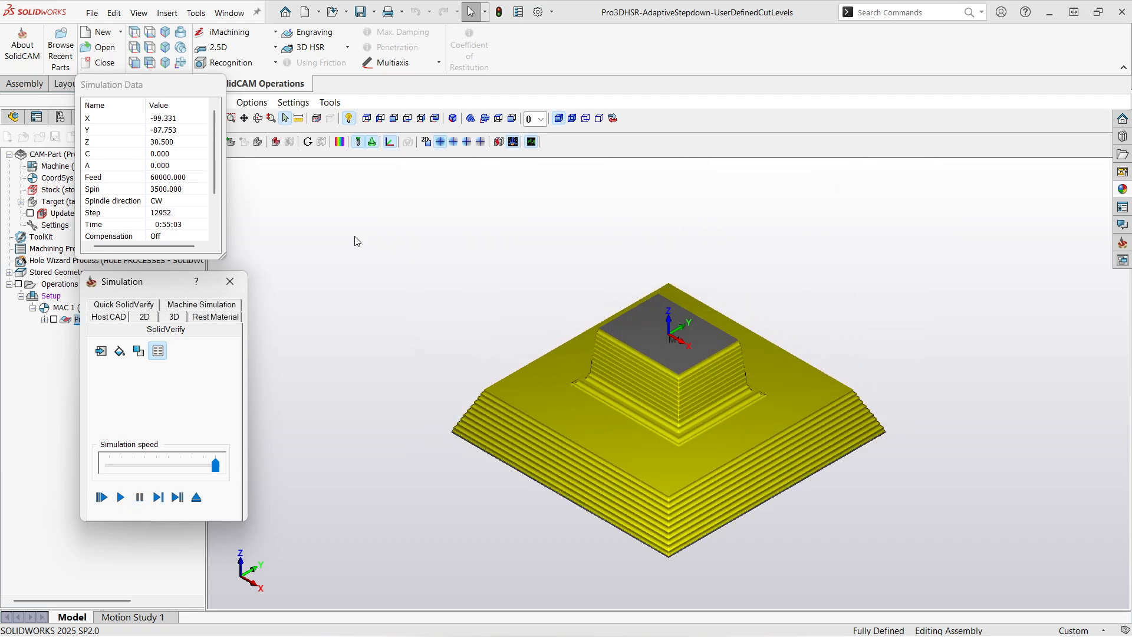
click(339, 141)
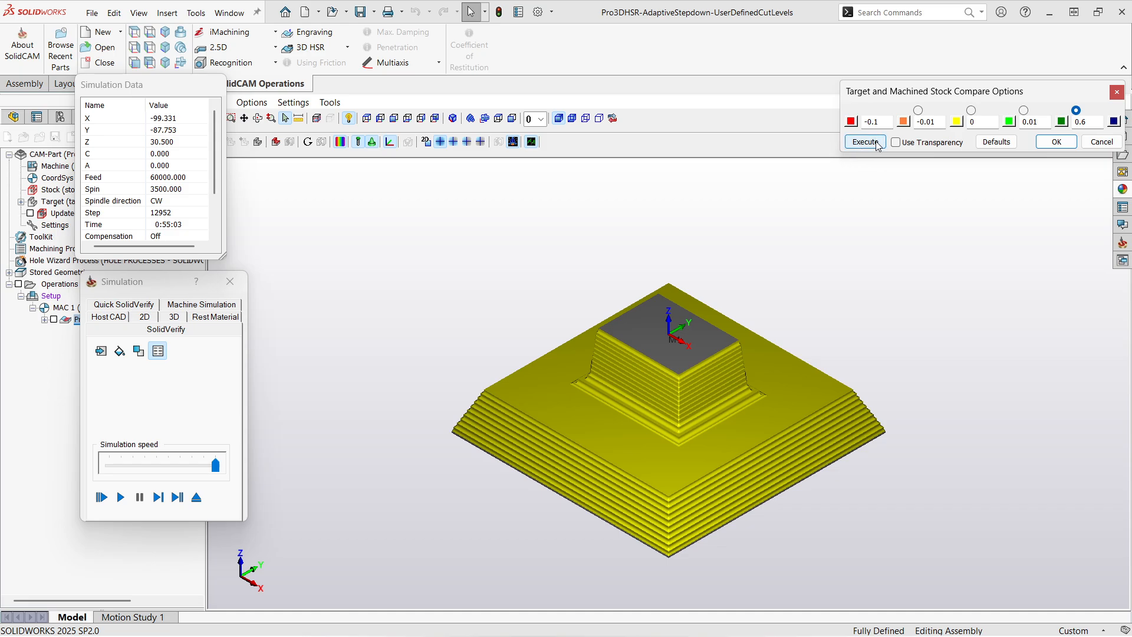
click(873, 142)
scroll(679, 495, up, 2)
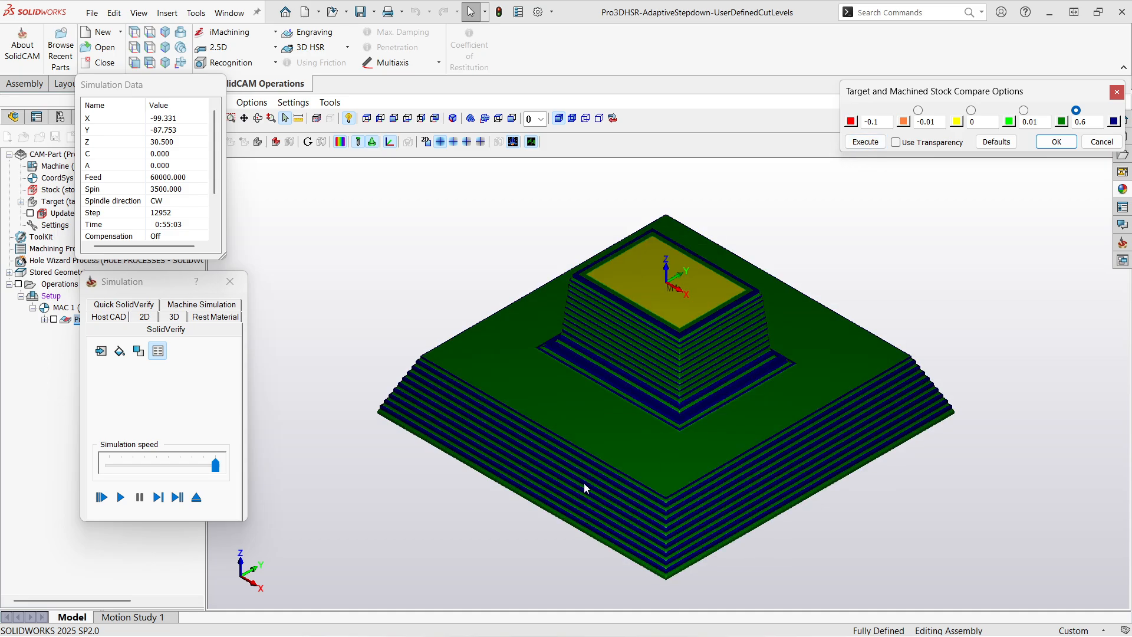
scroll(584, 483, up, 2)
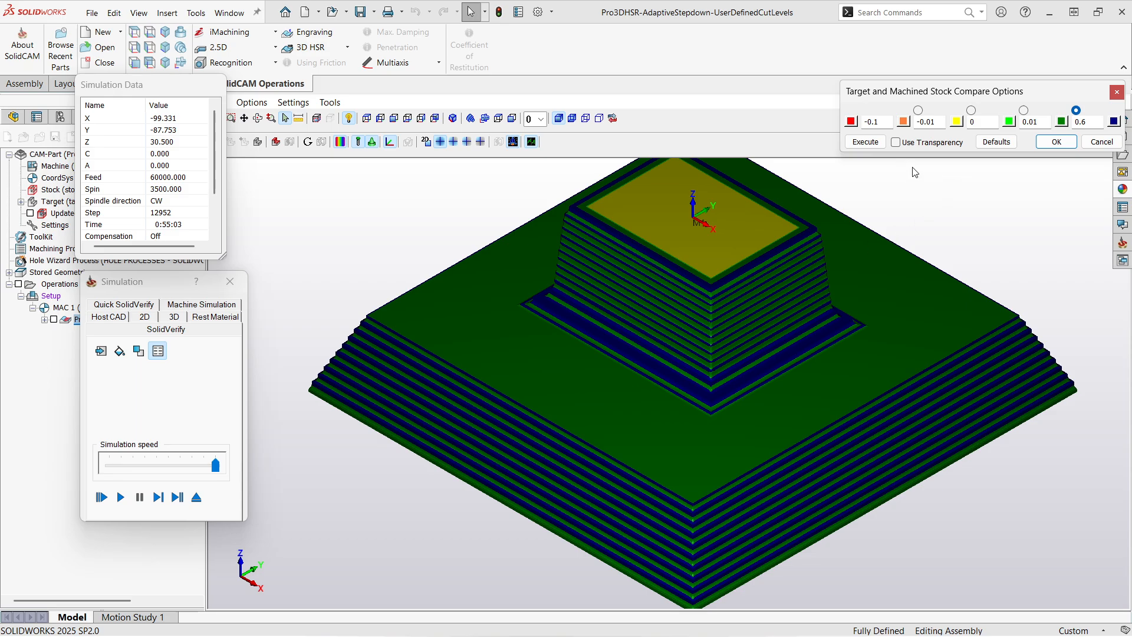
click(1056, 142)
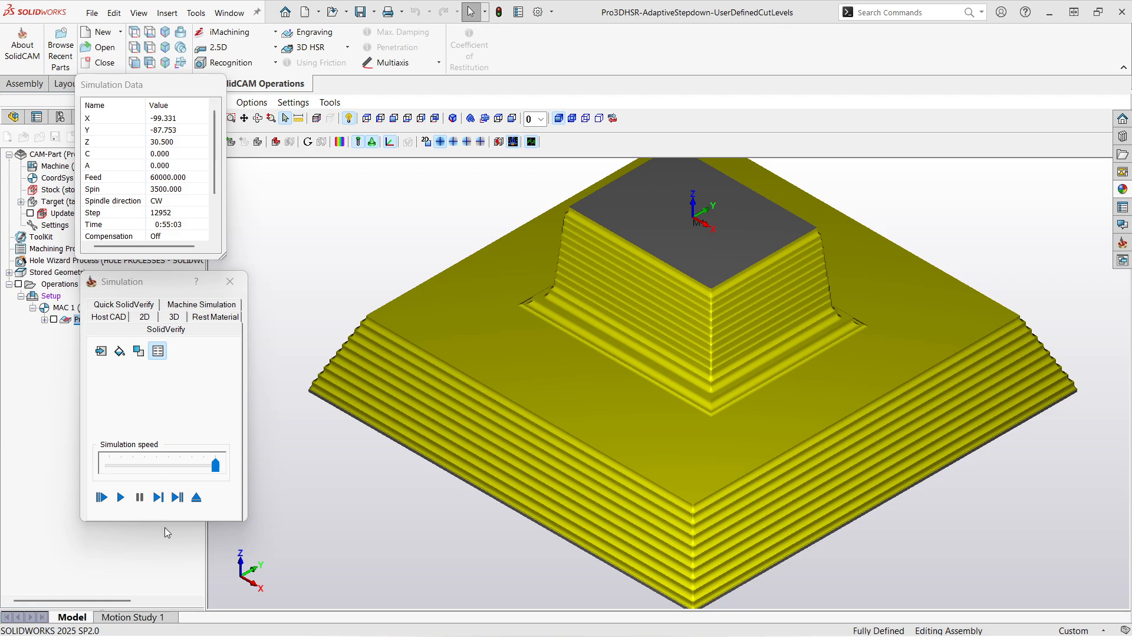
click(197, 498)
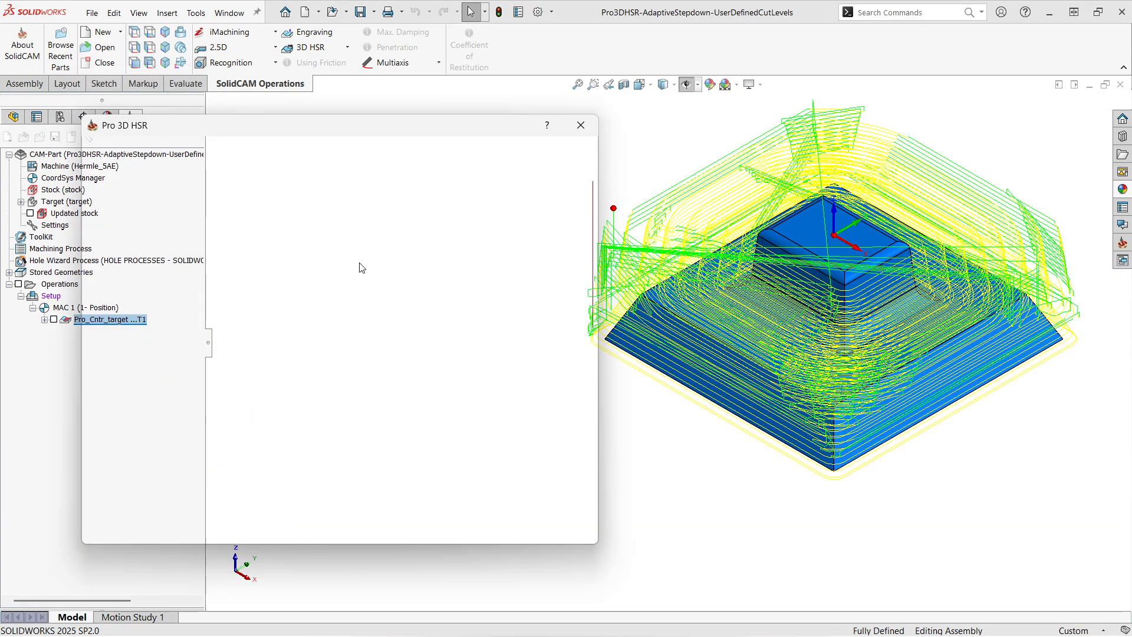
- Enable user-defined cut levels in the adaptive step-down settings and add a first cut level
click(307, 199)
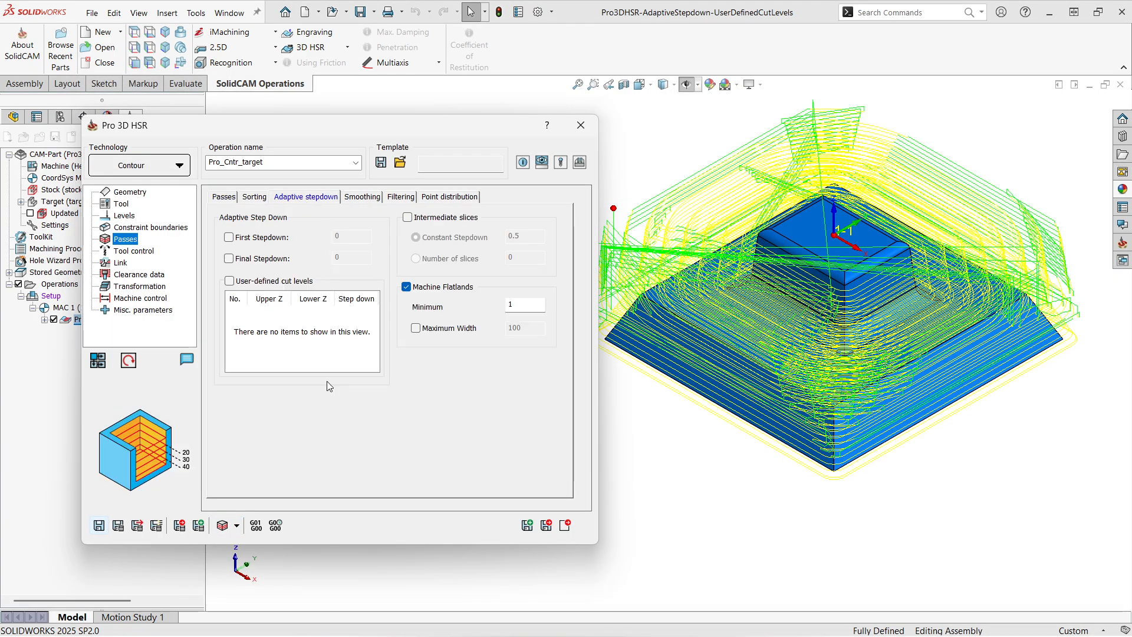
click(230, 281)
scroll(849, 248, down, 5)
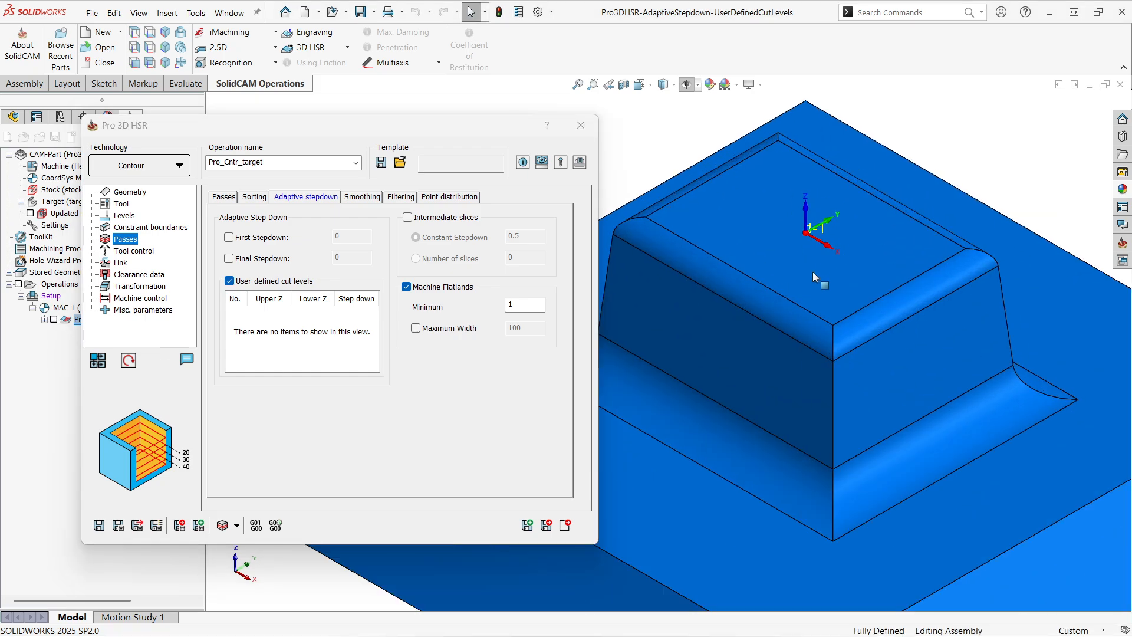
scroll(822, 348, down, 2)
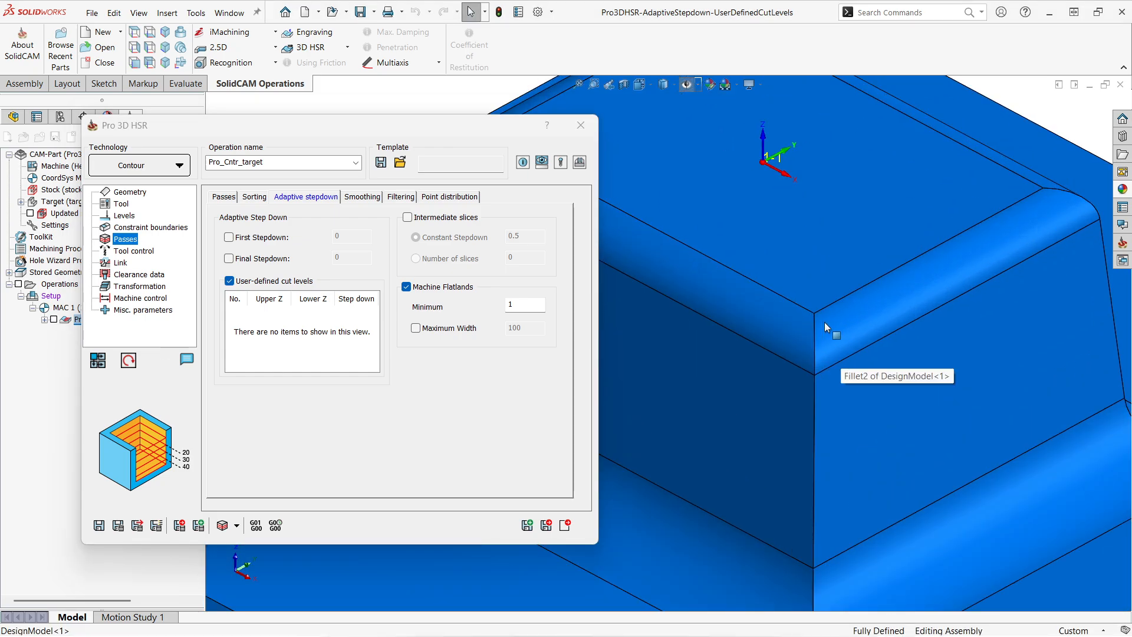
scroll(832, 311, up, 6)
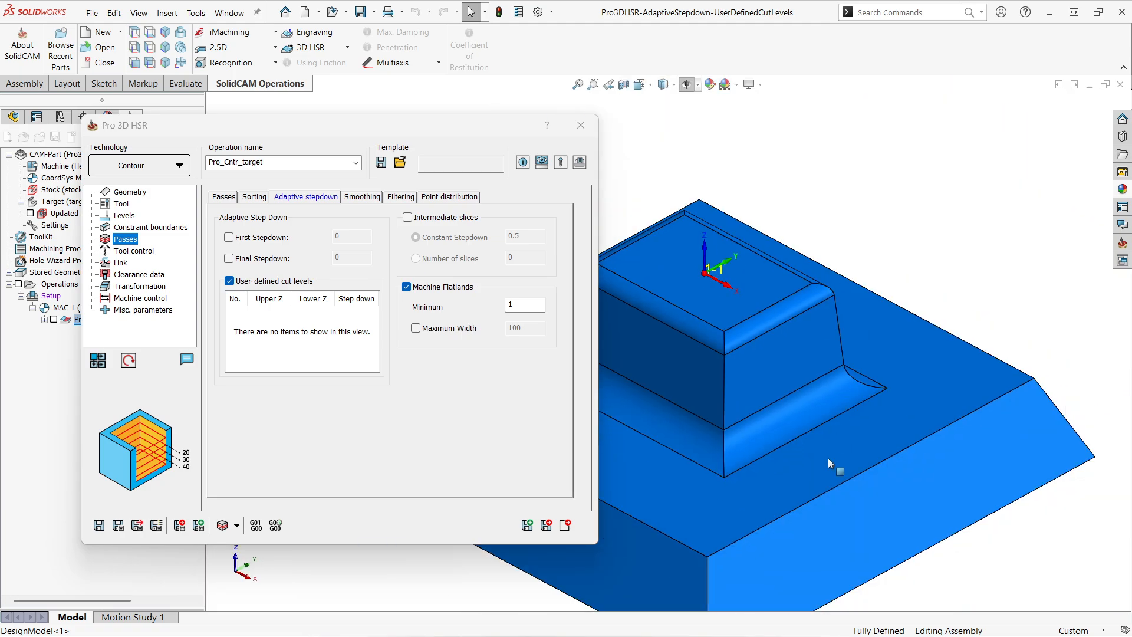
right_click(264, 326)
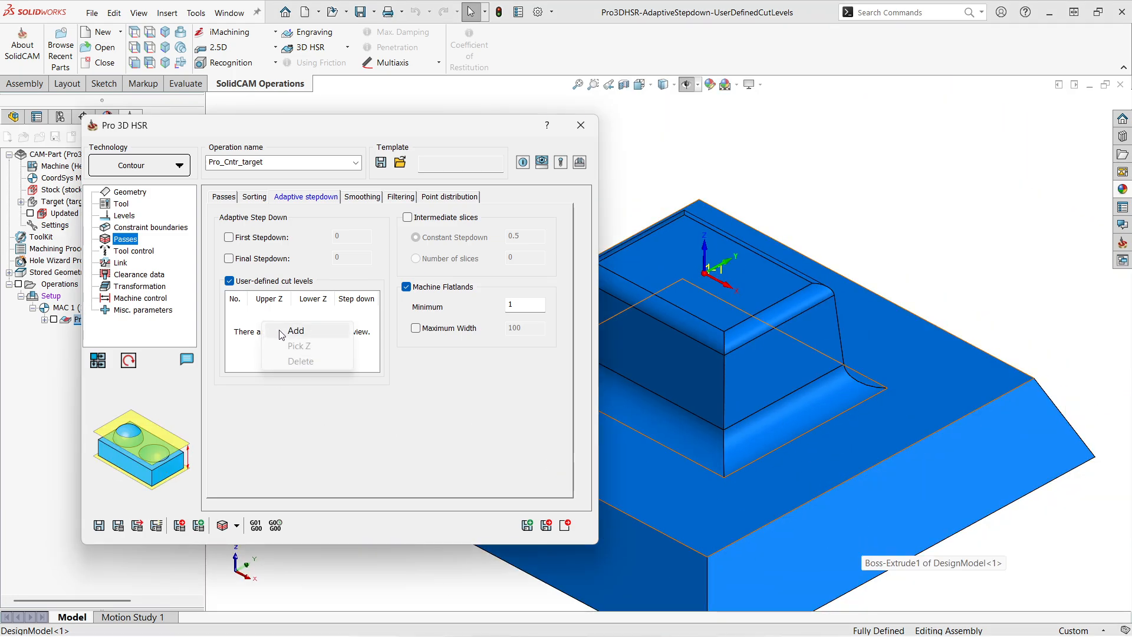
click(242, 327)
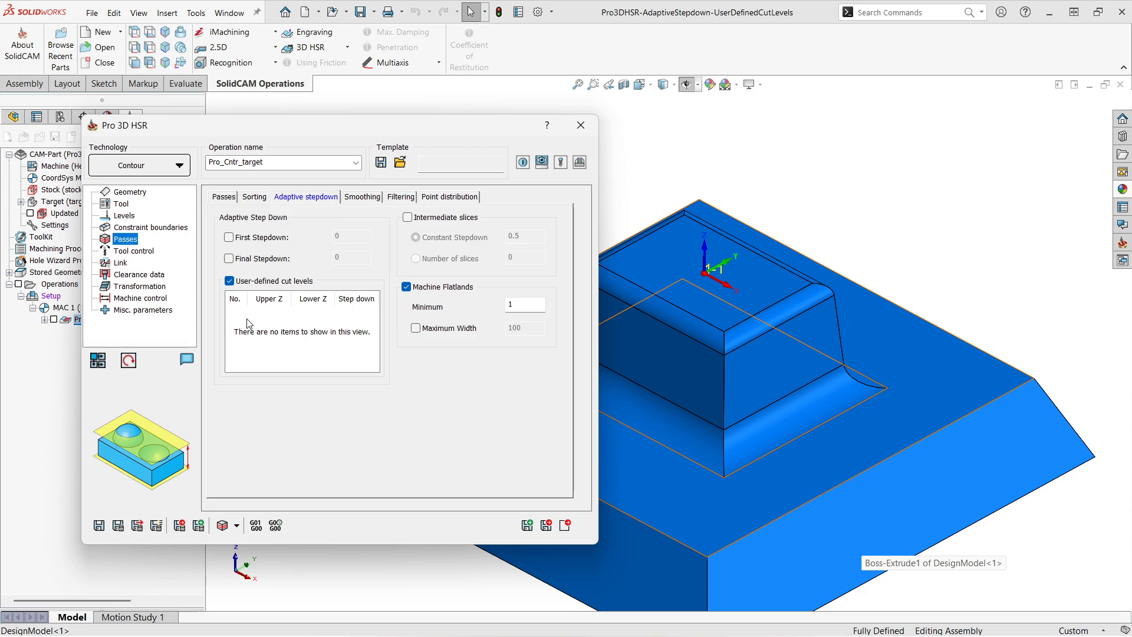
right_click(247, 320)
click(279, 329)
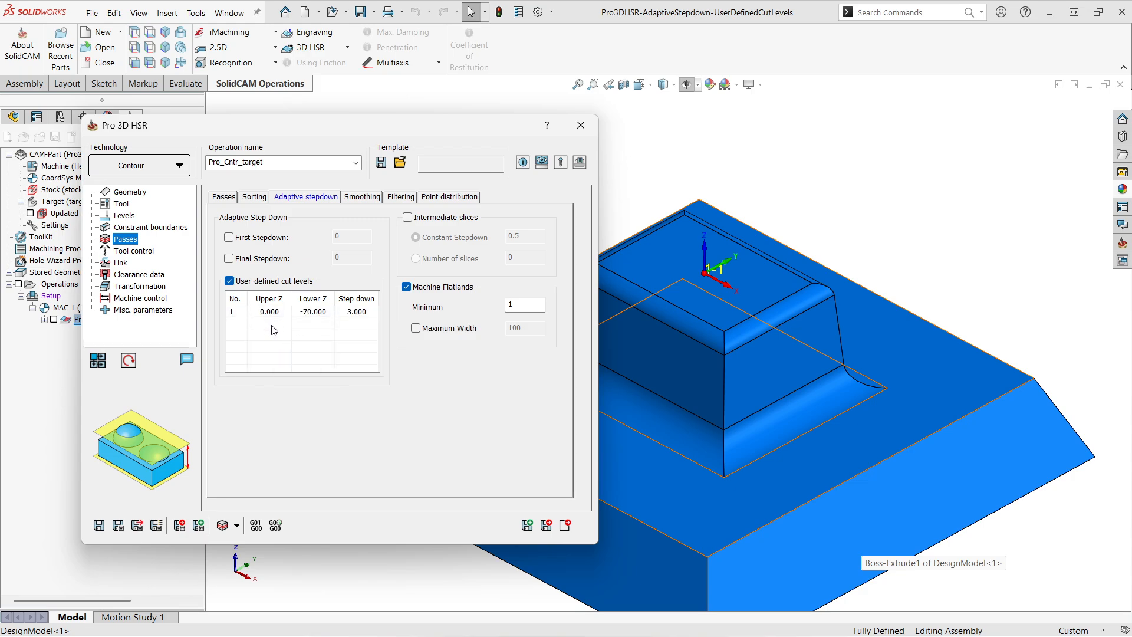
- Pick the first cut level's lower Z on the model at the front corner where the boss's top fillet ends
right_click(310, 313)
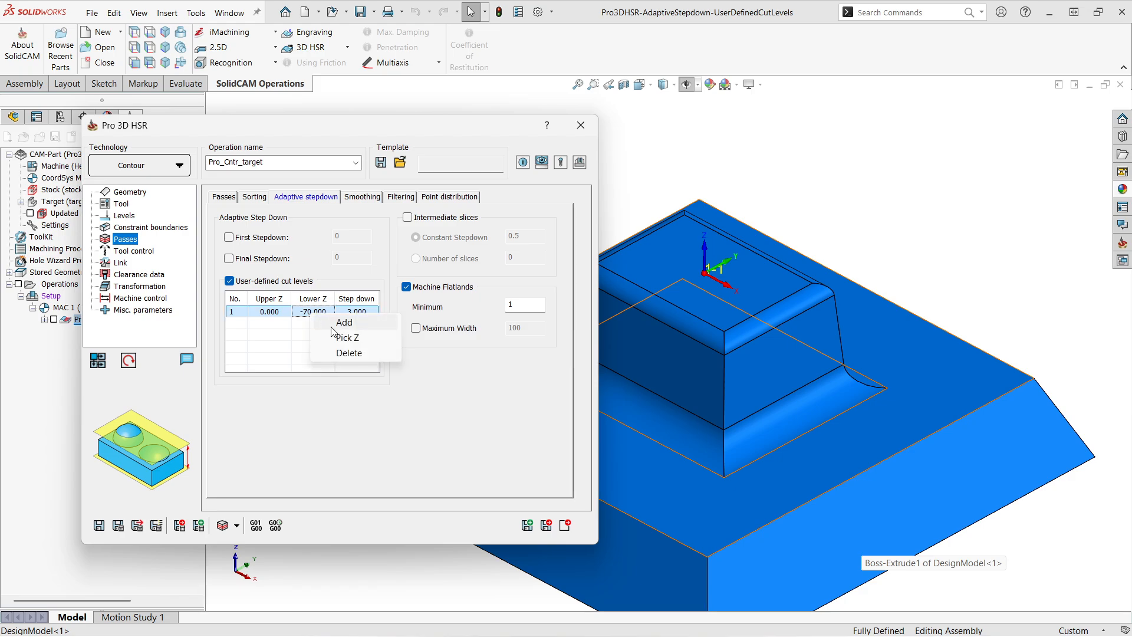
click(344, 342)
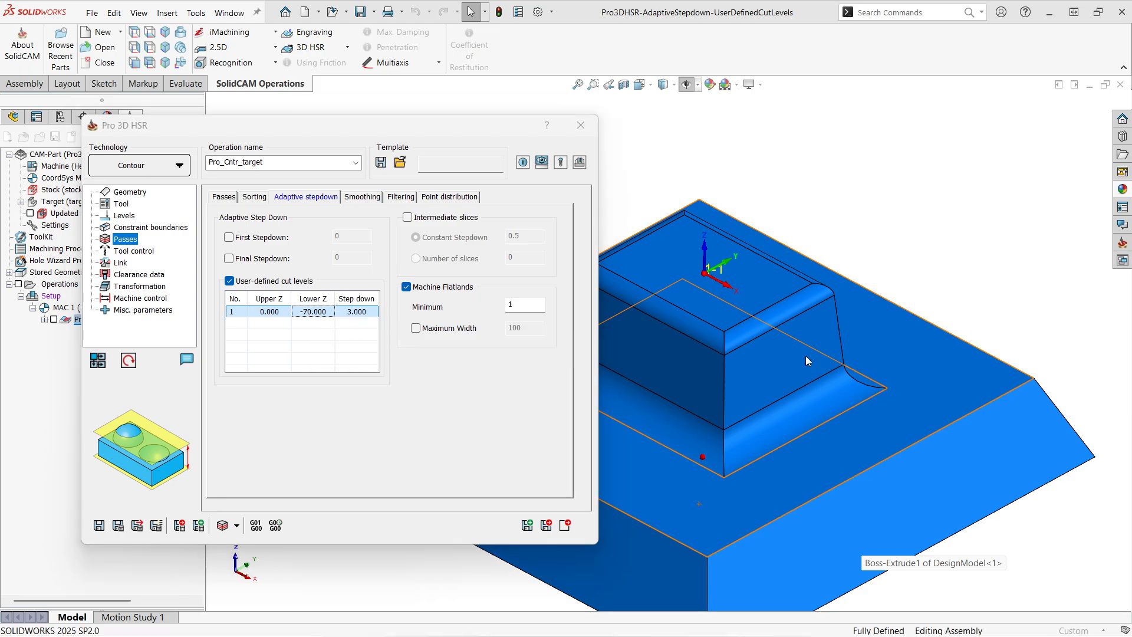
scroll(692, 389, down, 4)
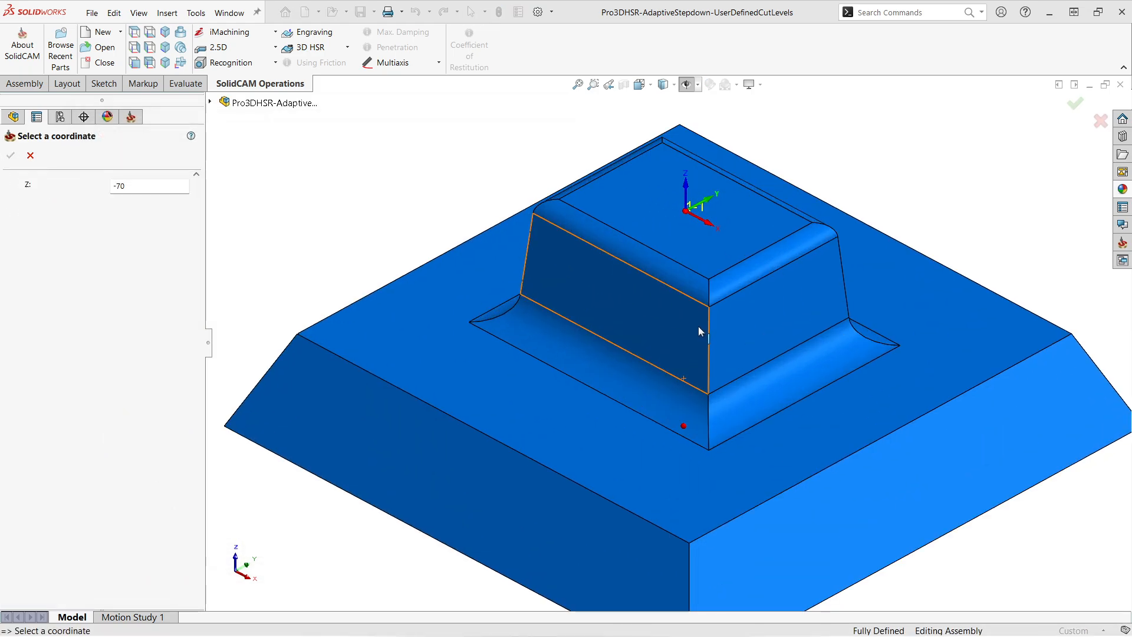
click(709, 306)
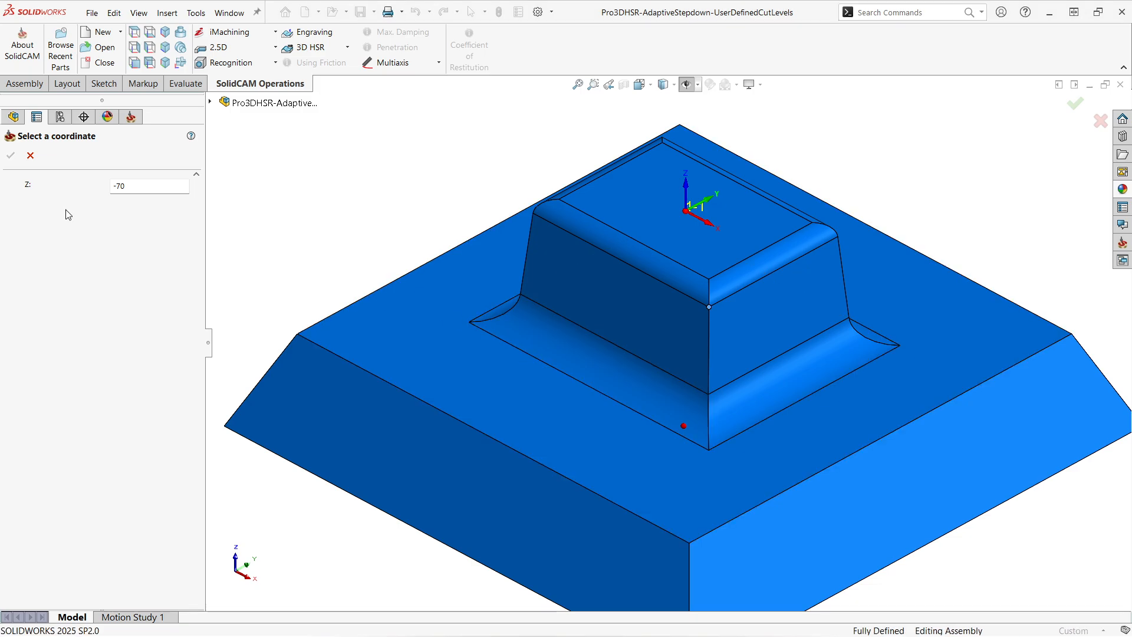
click(11, 156)
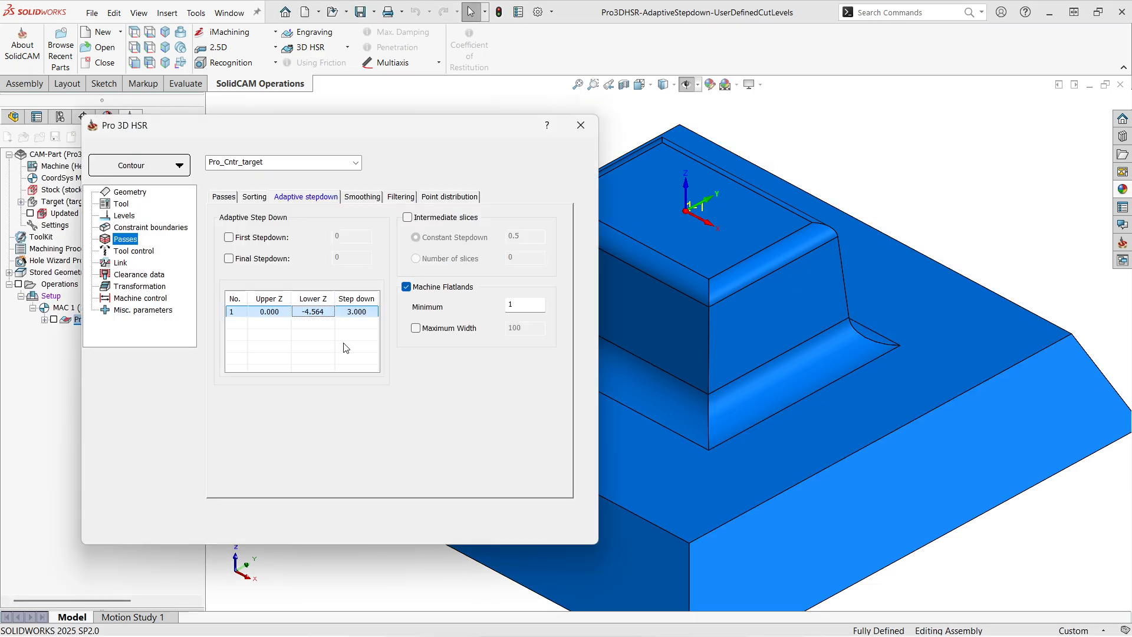
- Set the first cut level's step down to 0.5
click(362, 314)
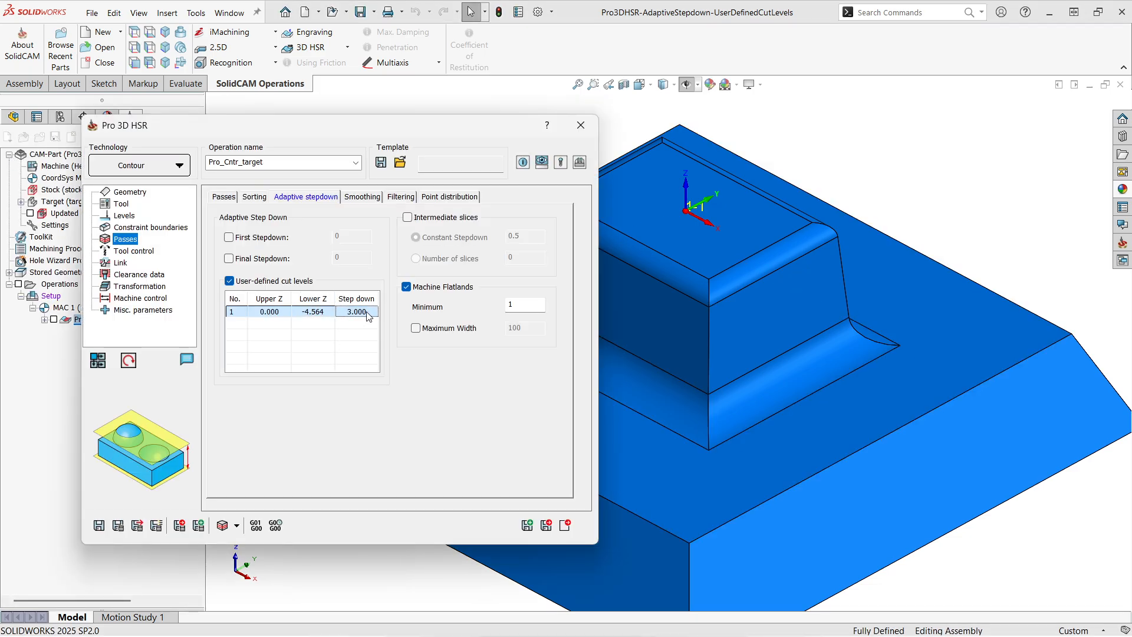
click(368, 315)
text(0.5)
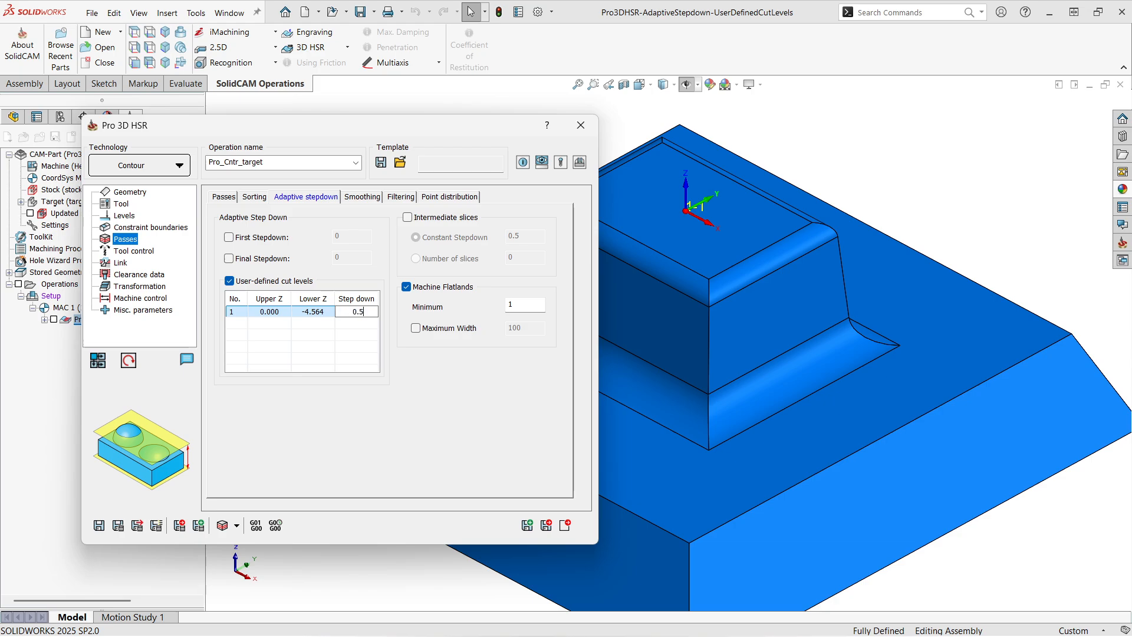
click(323, 348)
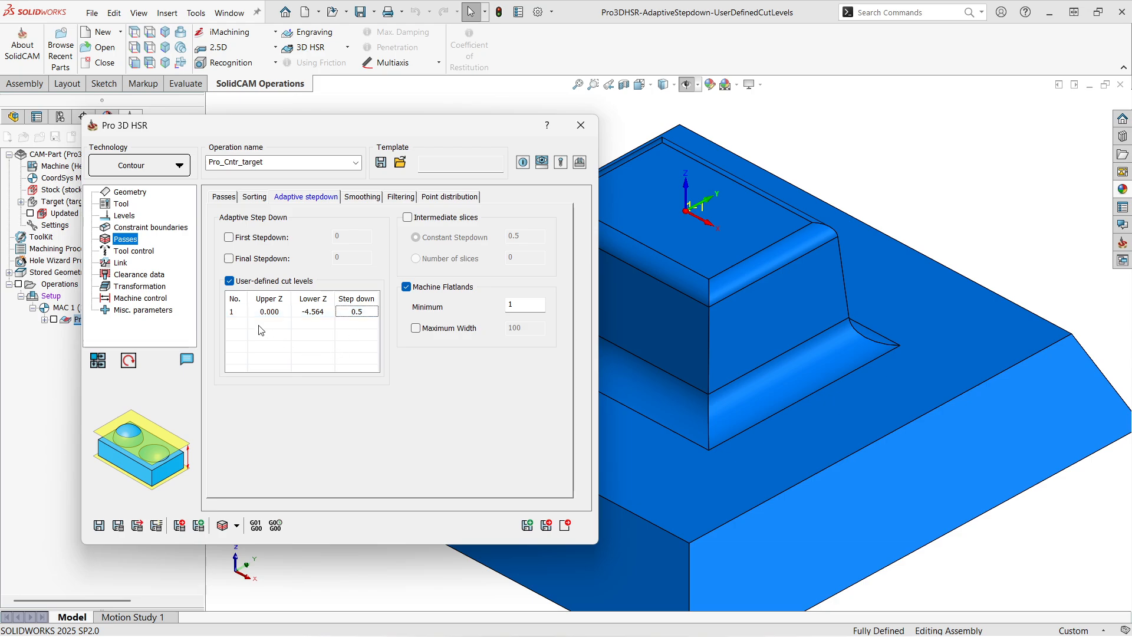
- Add a second cut level and pick its upper Z at the boss's front corner where the bottom fillet begins
right_click(261, 330)
click(295, 336)
click(266, 326)
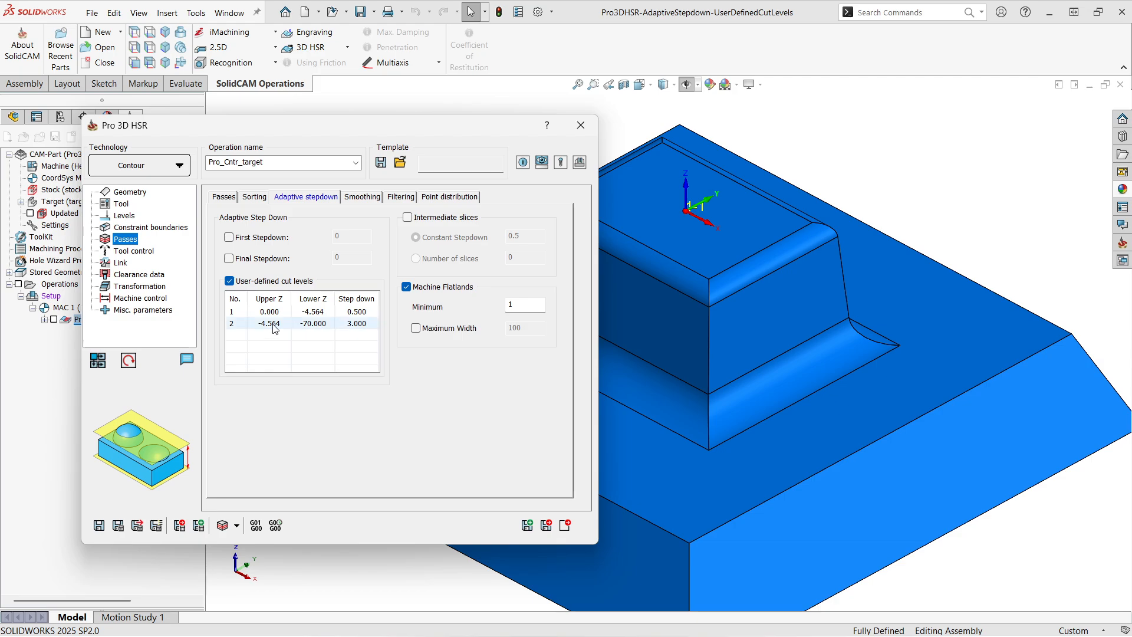
right_click(270, 330)
click(302, 350)
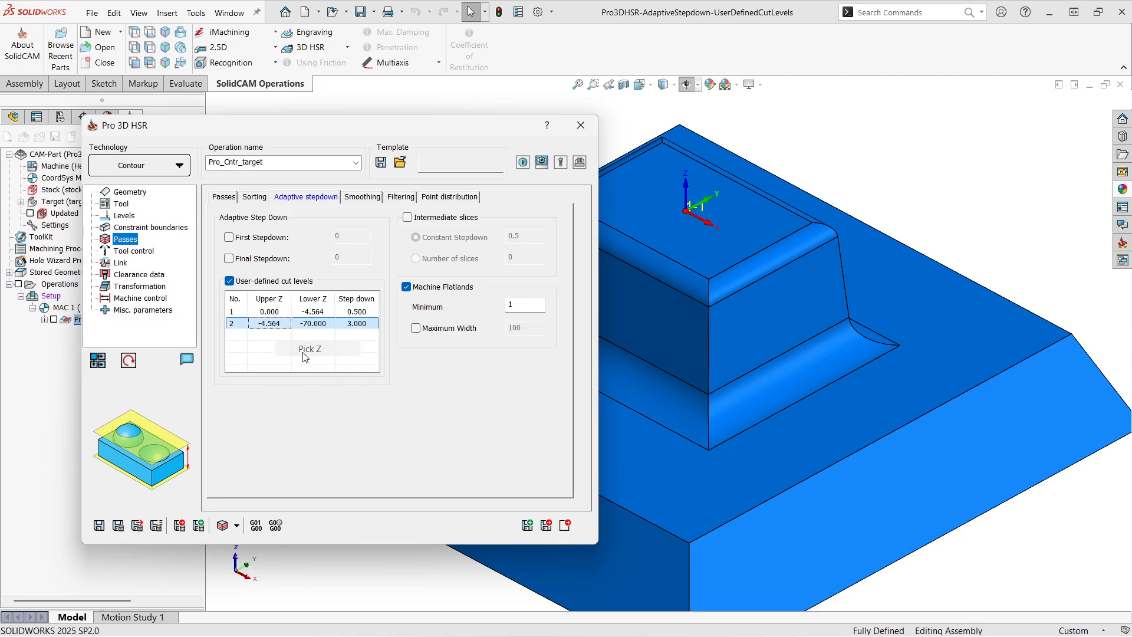
click(708, 391)
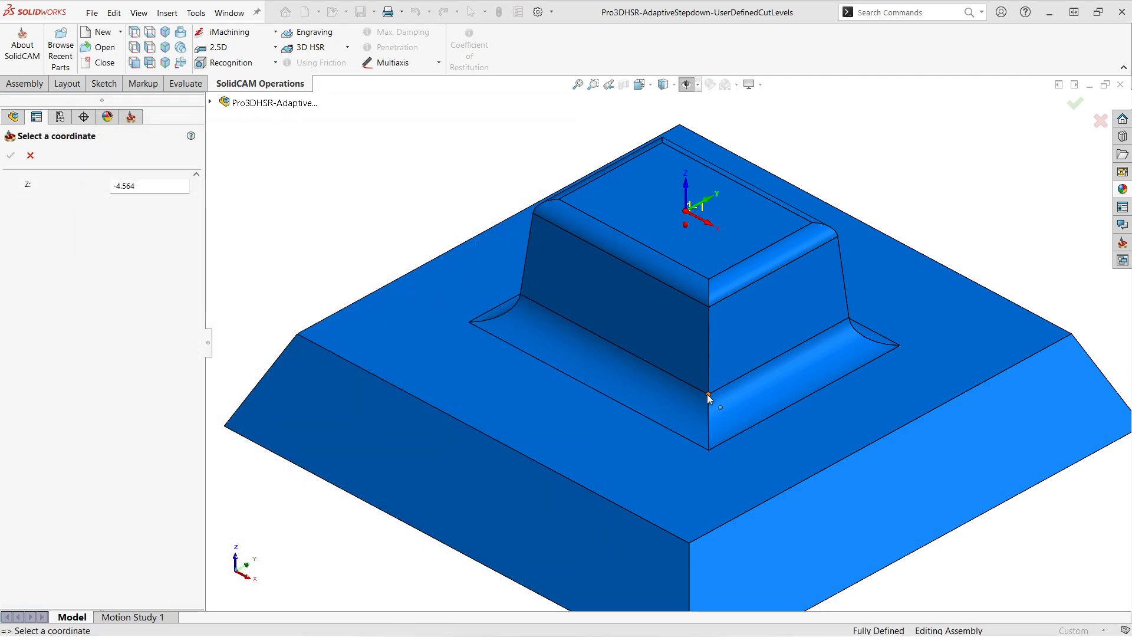
click(11, 156)
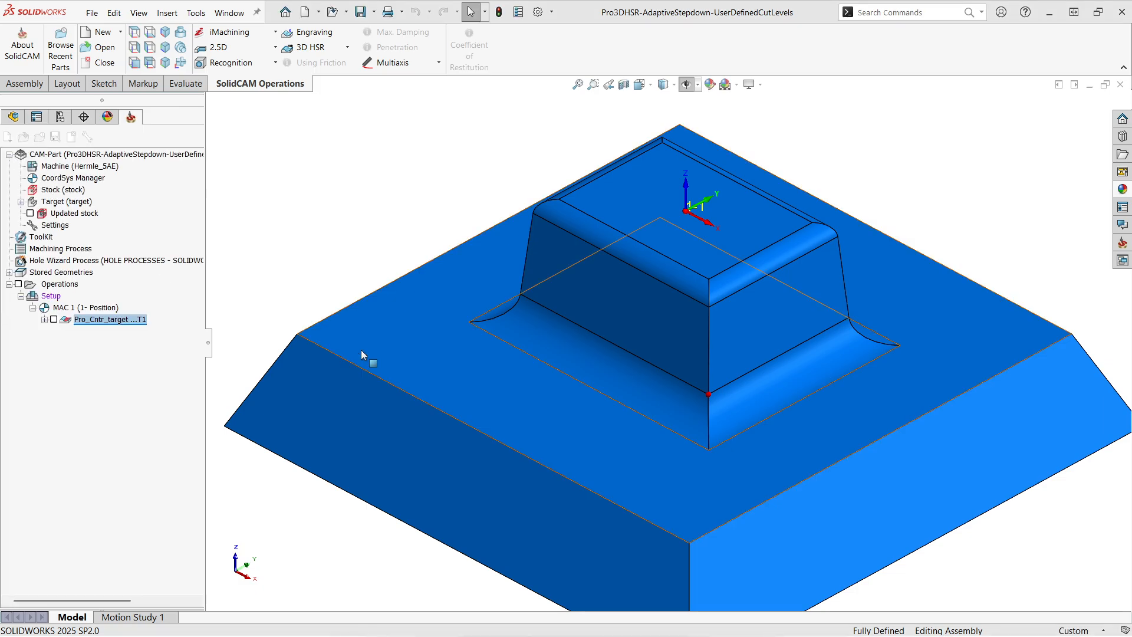
- Pick the second cut level's lower Z at the front corner where the bottom fillet meets the flat base face
right_click(313, 323)
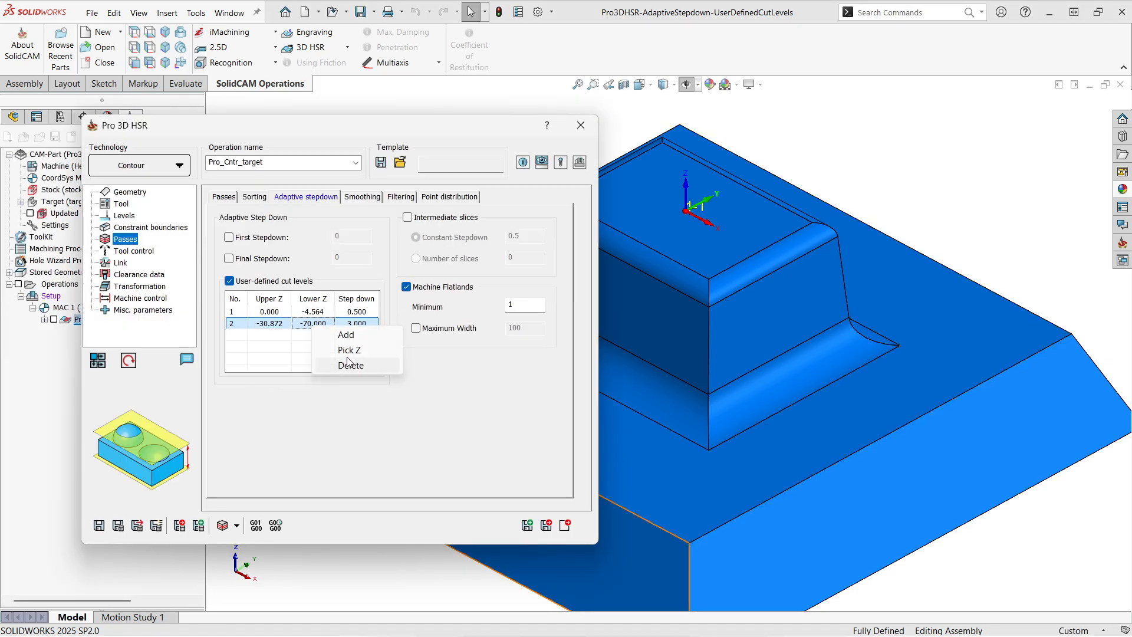
click(347, 333)
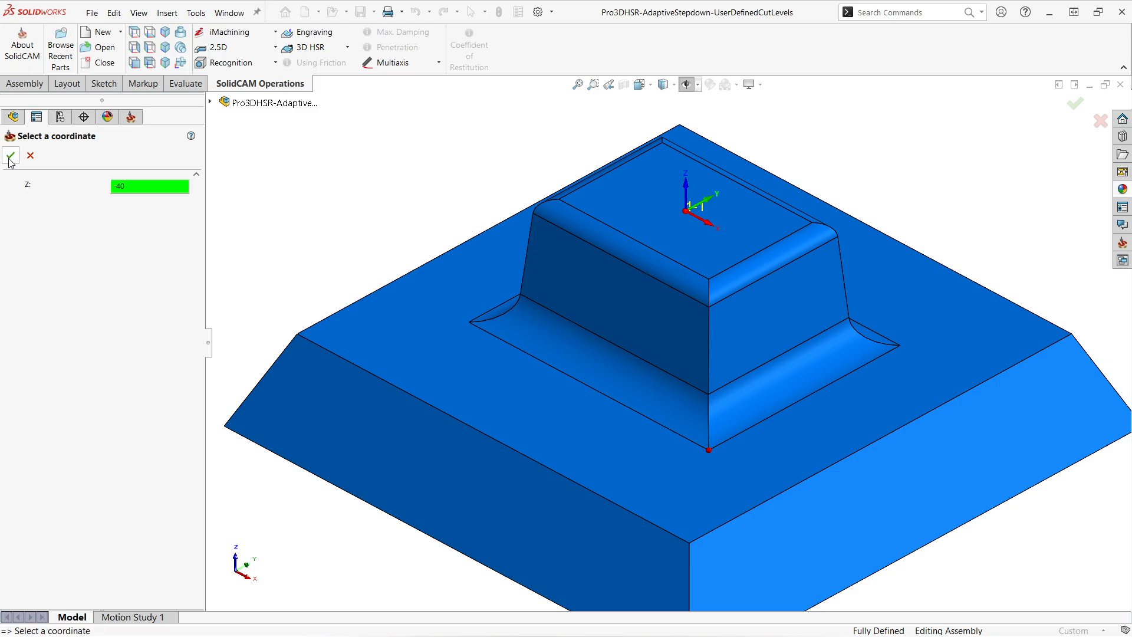
click(10, 156)
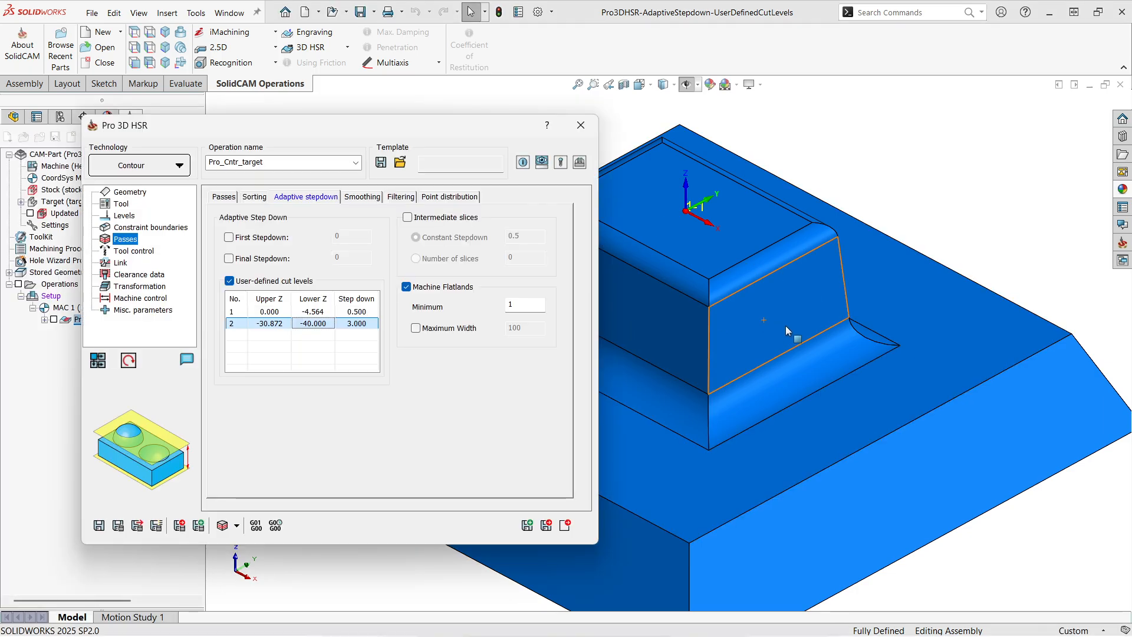
- Add a third cut level below the second one
right_click(239, 348)
click(259, 356)
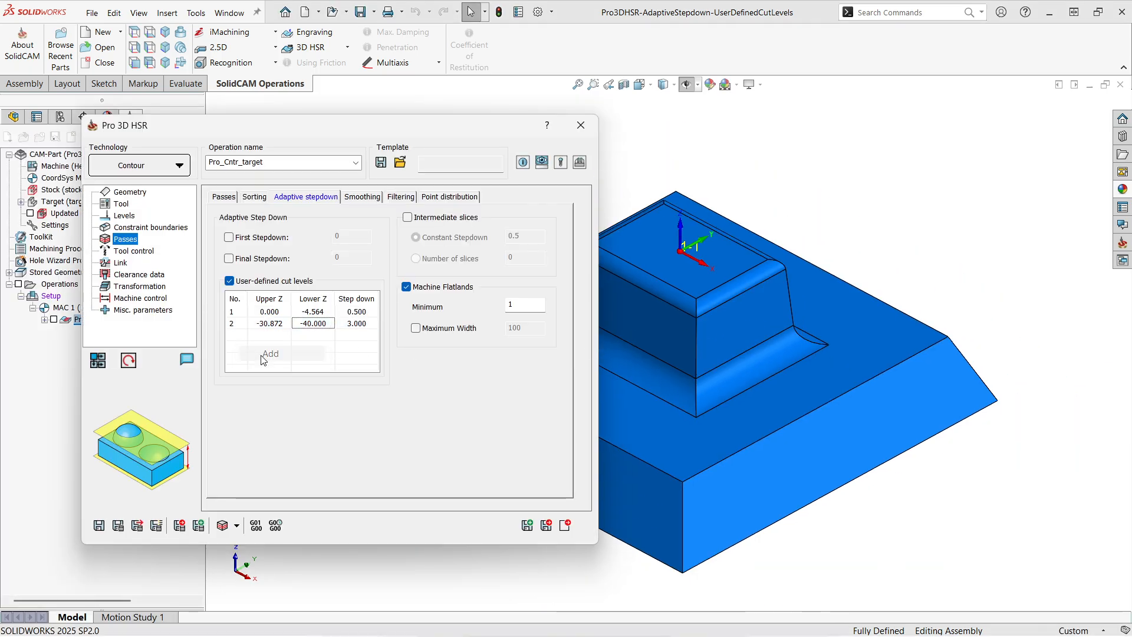
scroll(672, 345, up, 2)
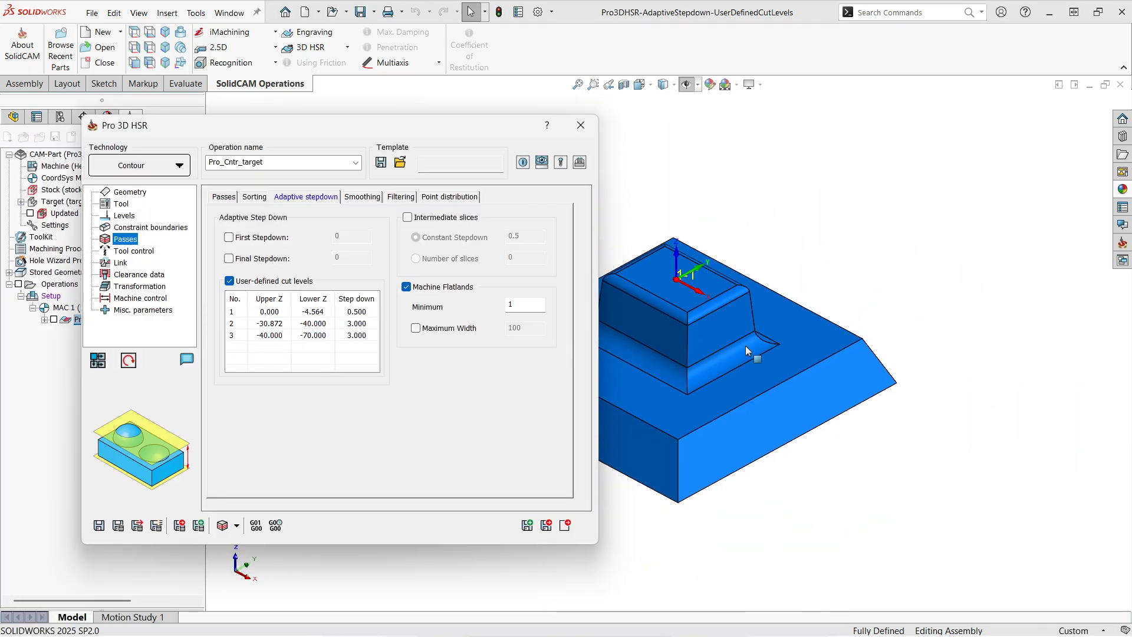
- Set the step down to 0.75 for the second cut level and 1 for the third
click(366, 324)
click(368, 325)
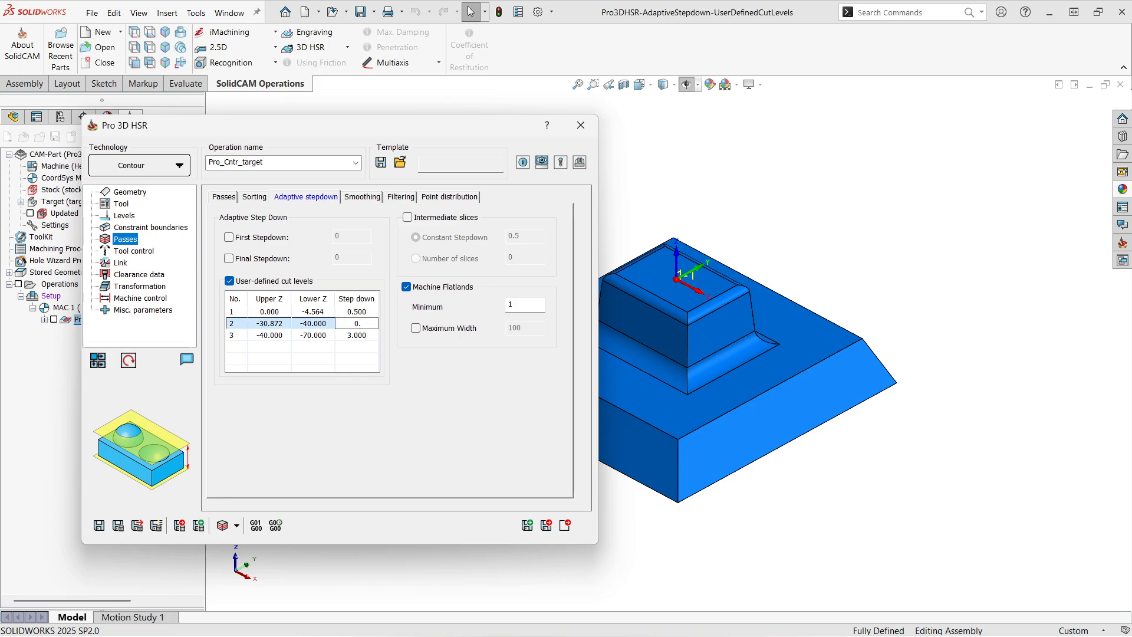
text(0.75)
click(359, 335)
click(366, 338)
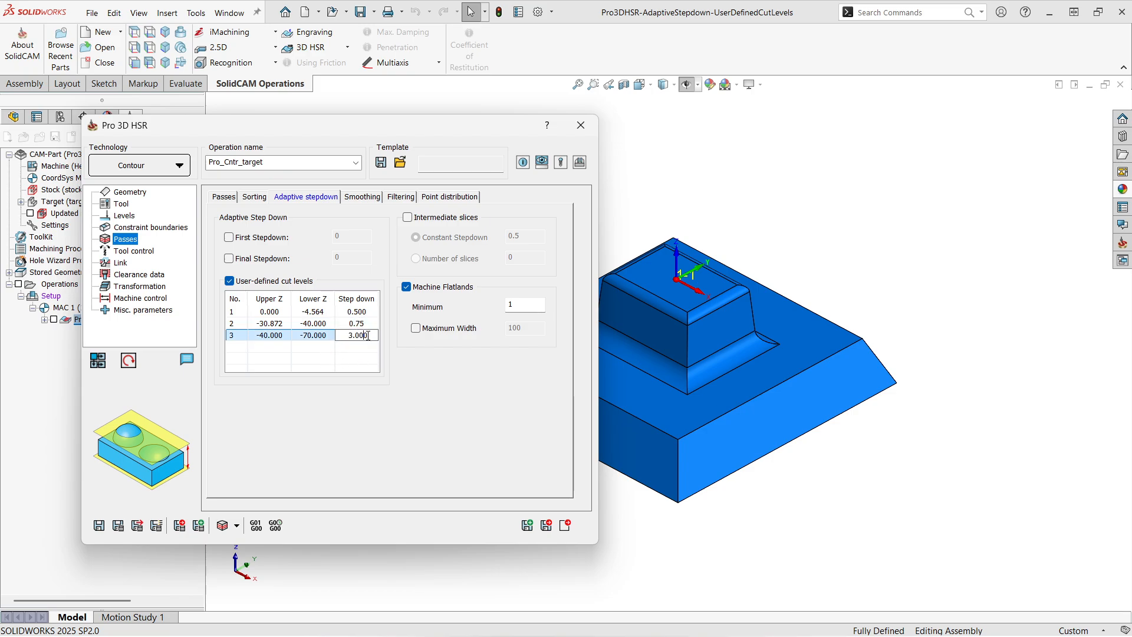
text(1)
click(340, 366)
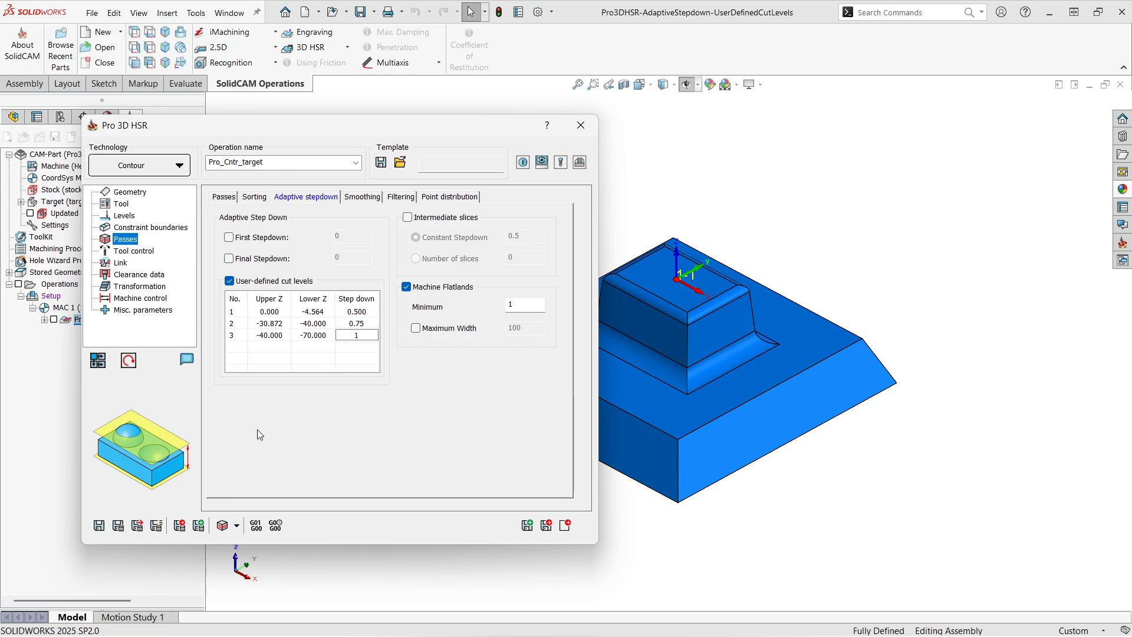
- Save and calculate the contour operation, moving the progress dialog away from the model
click(100, 527)
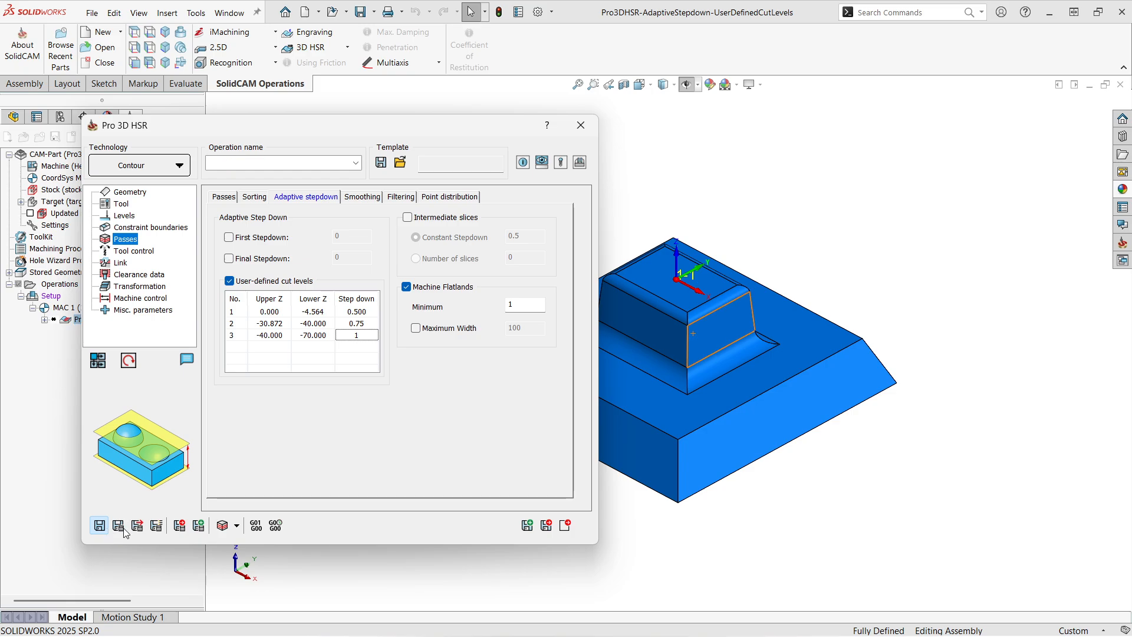
click(126, 528)
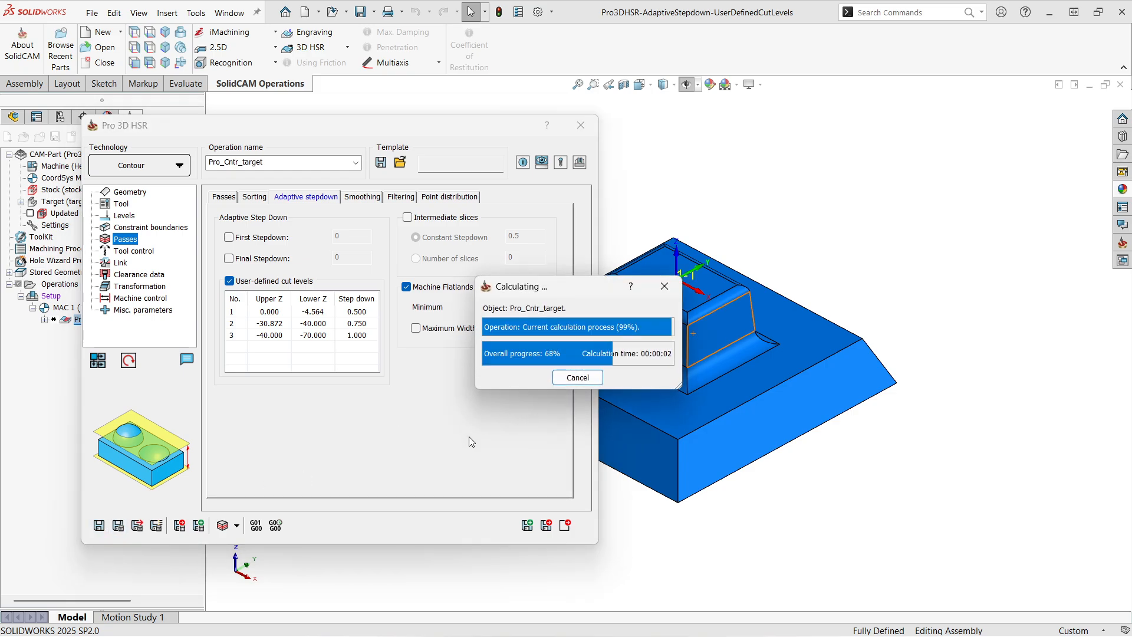
drag(560, 288, 942, 442)
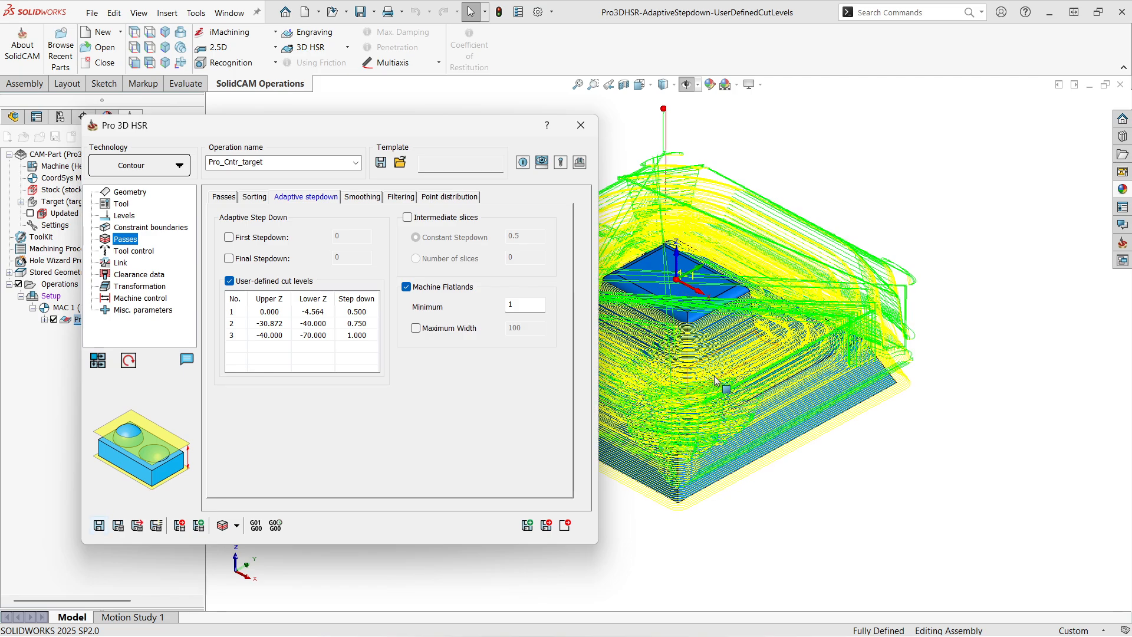
- Examine the calculated toolpath's pass spacing around the boss, and hide the toolpath display
scroll(716, 386, up, 1)
scroll(617, 354, down, 6)
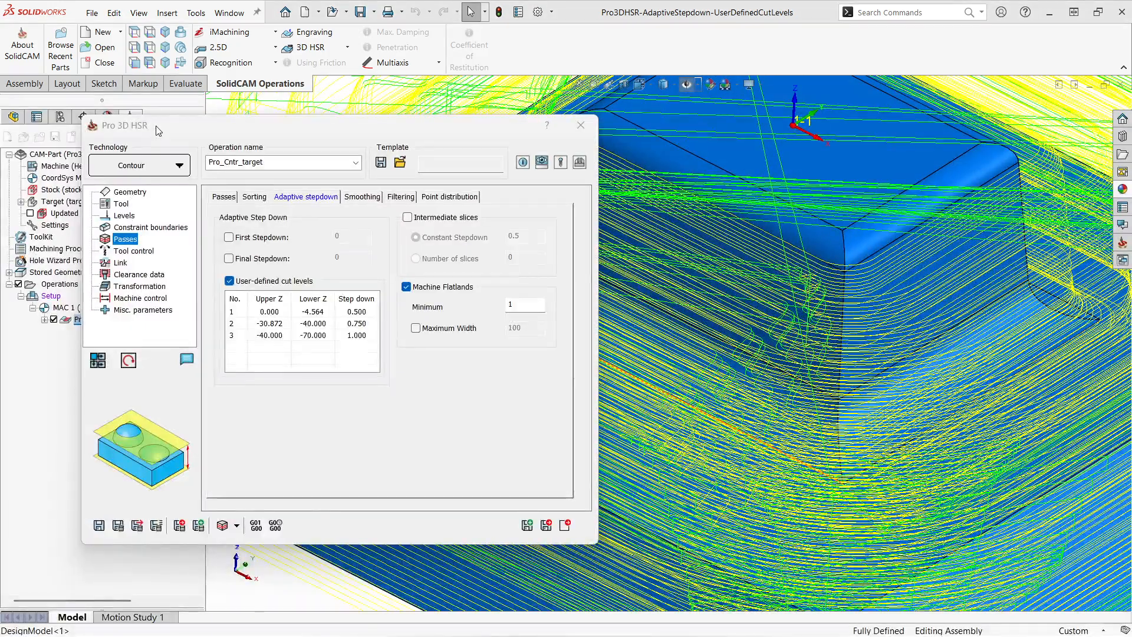
click(53, 319)
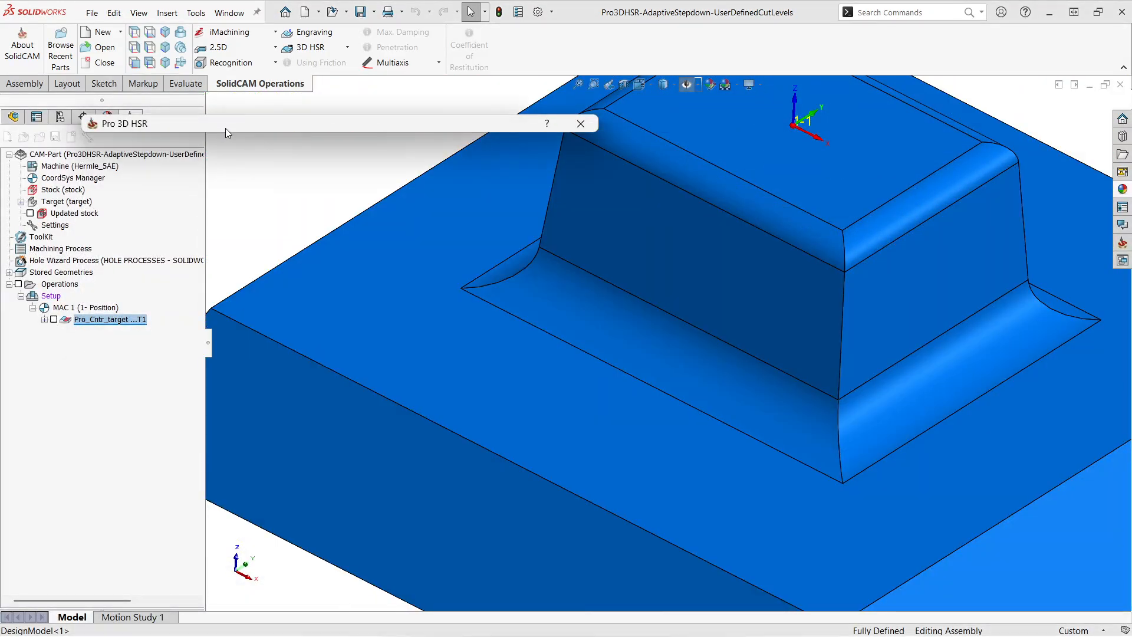
mouse_move(223, 128)
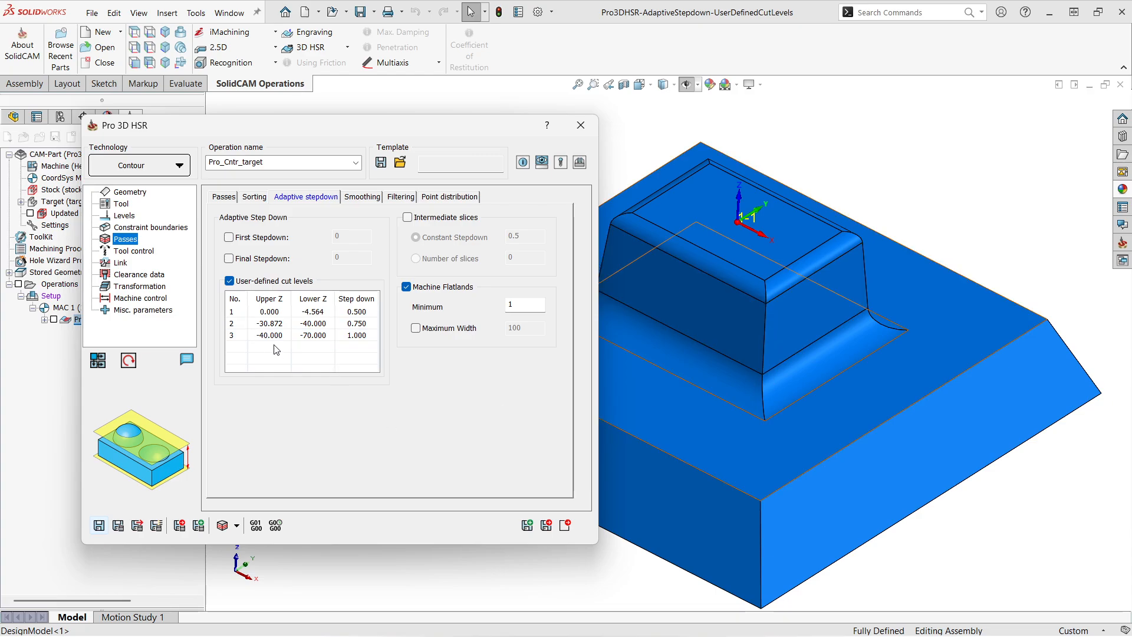
- Compare the operation's general step down with the step downs of the user-defined cut levels
click(224, 196)
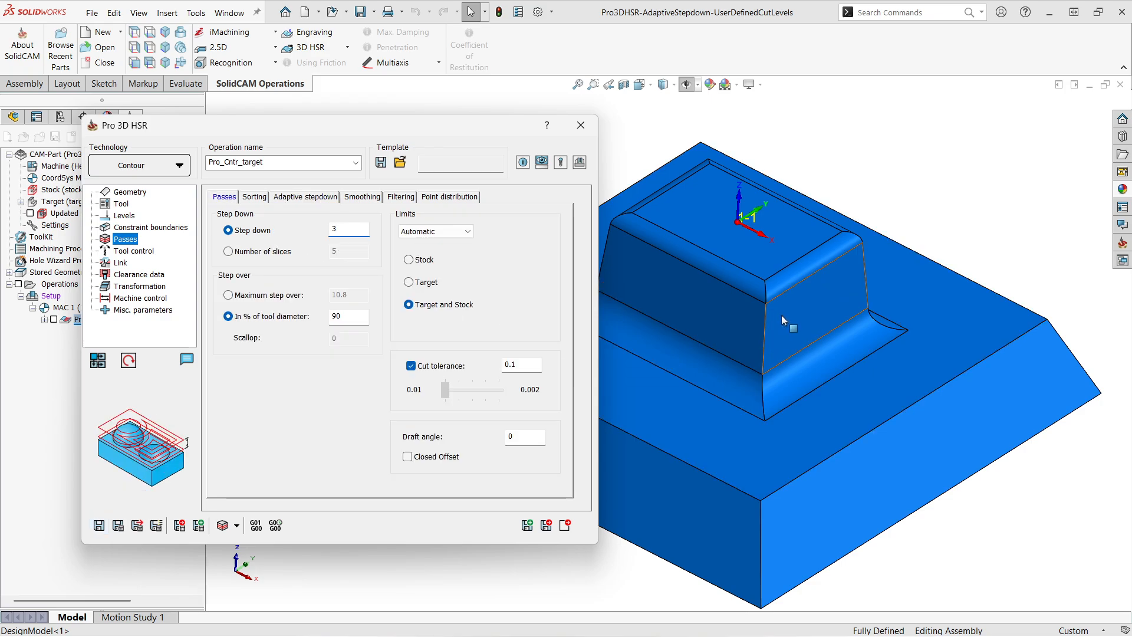
click(305, 196)
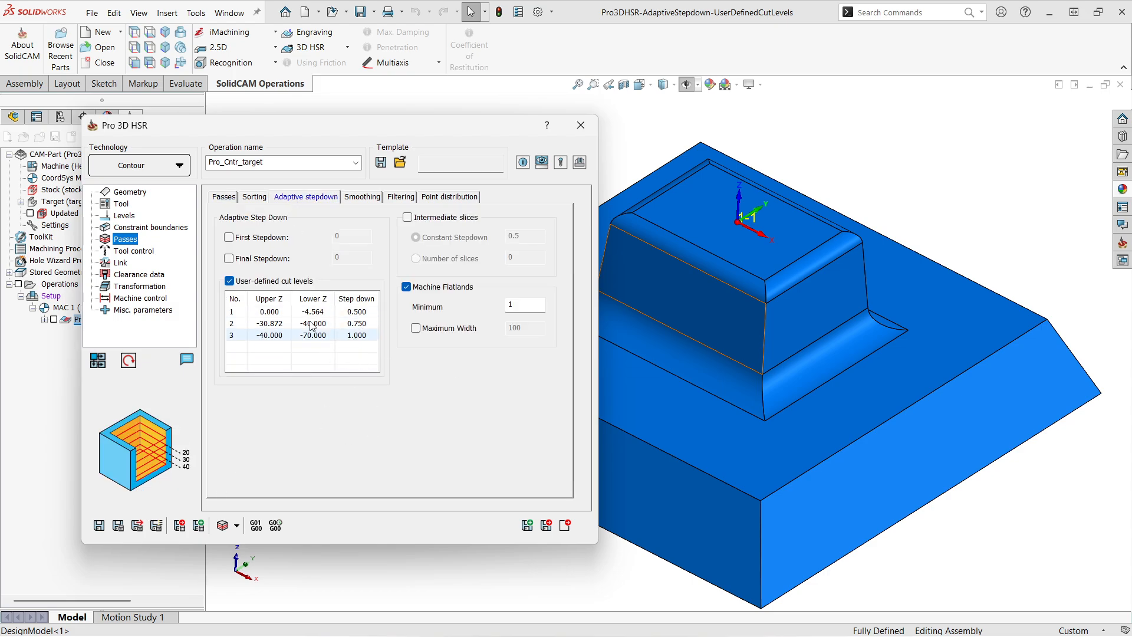
click(224, 197)
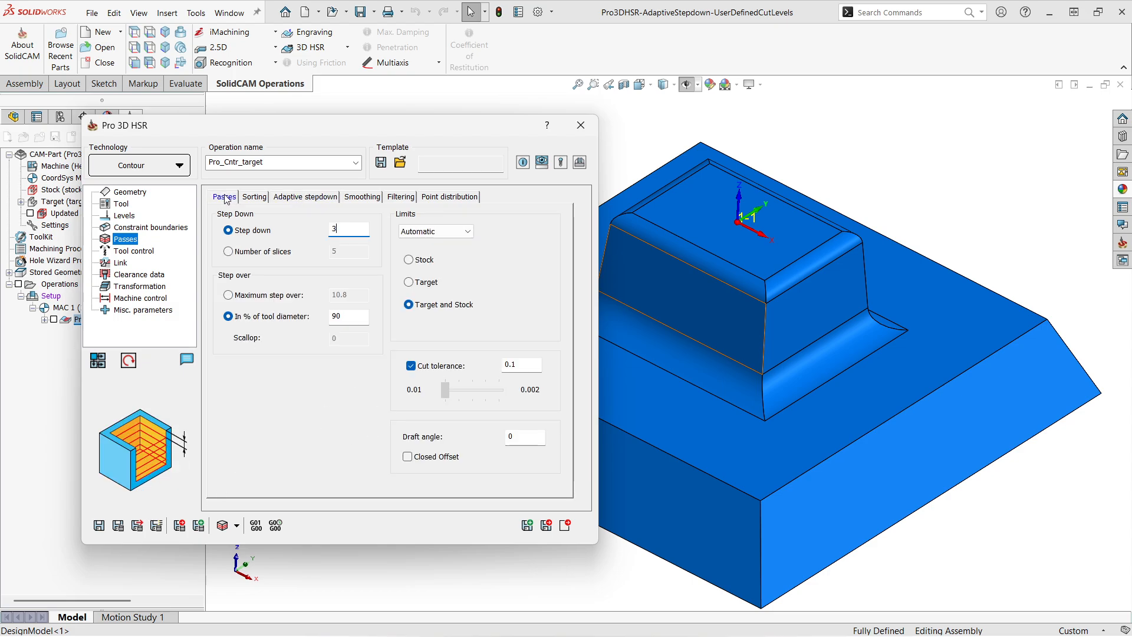
- Try a step down of 5 for the third cut level
click(295, 198)
click(359, 335)
click(367, 335)
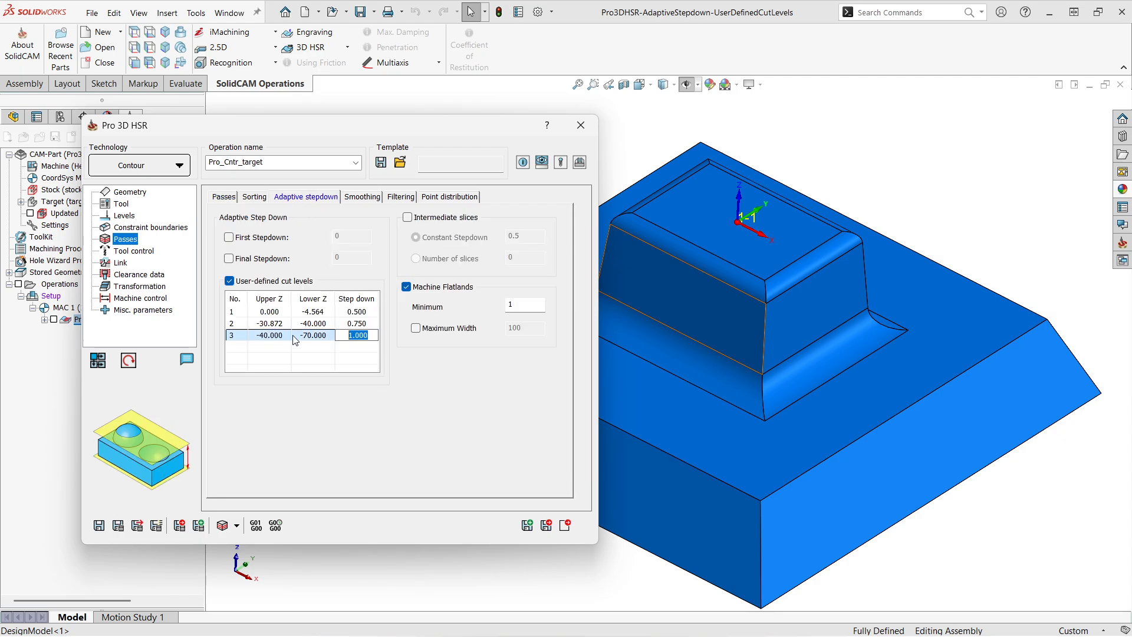
text(5)
click(328, 360)
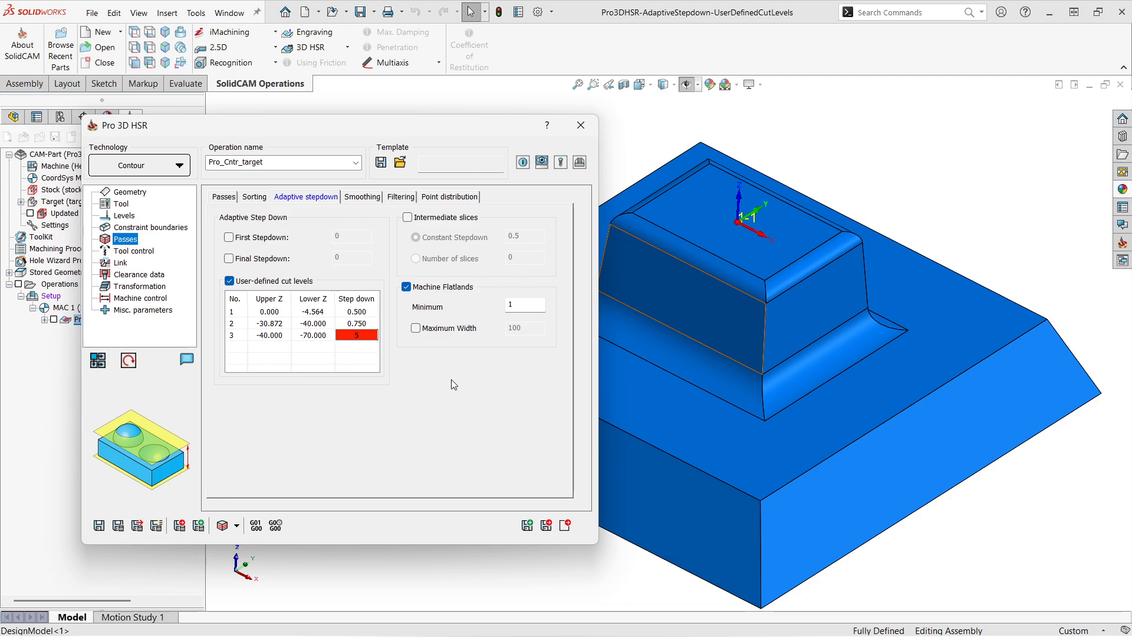
- Check the general step down against the third cut level's value, and set that level's step down back to 1
click(355, 336)
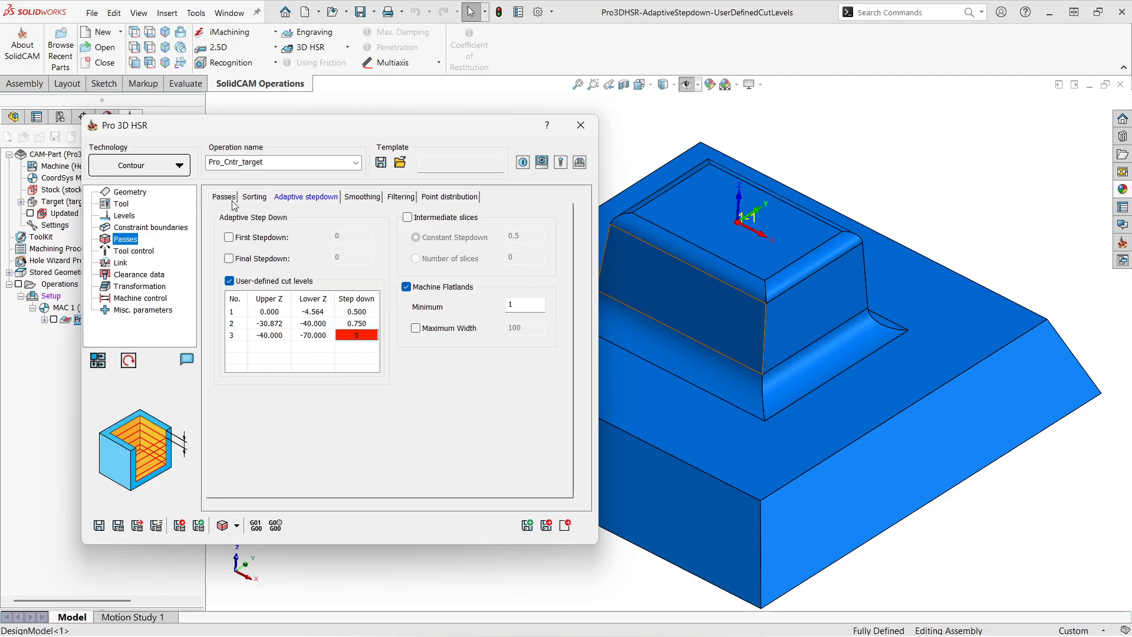
click(224, 197)
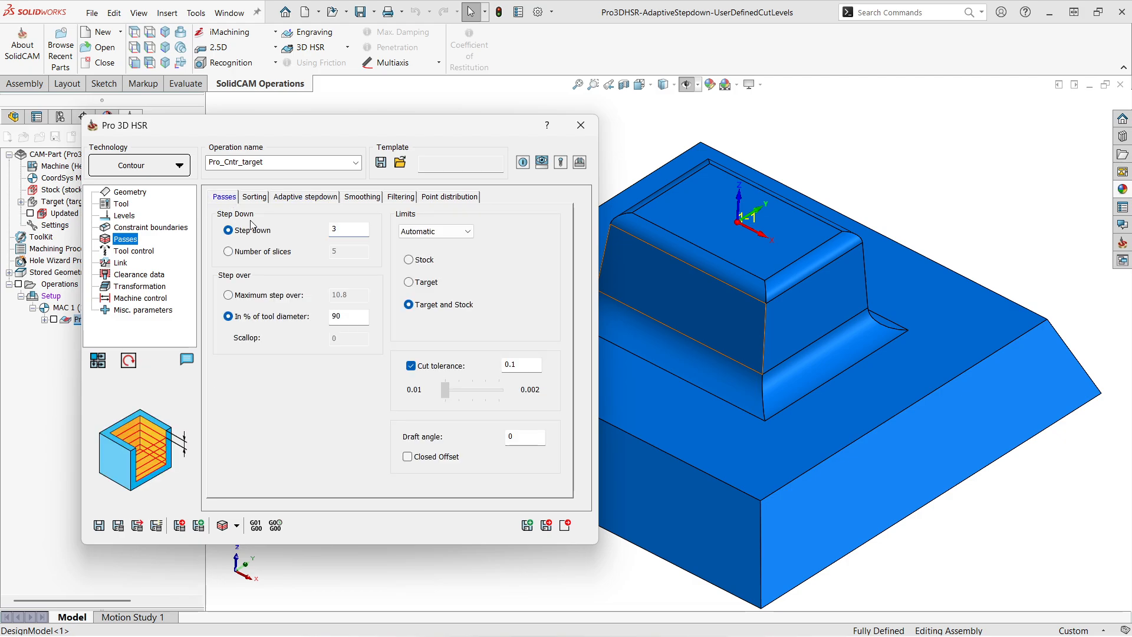
click(304, 197)
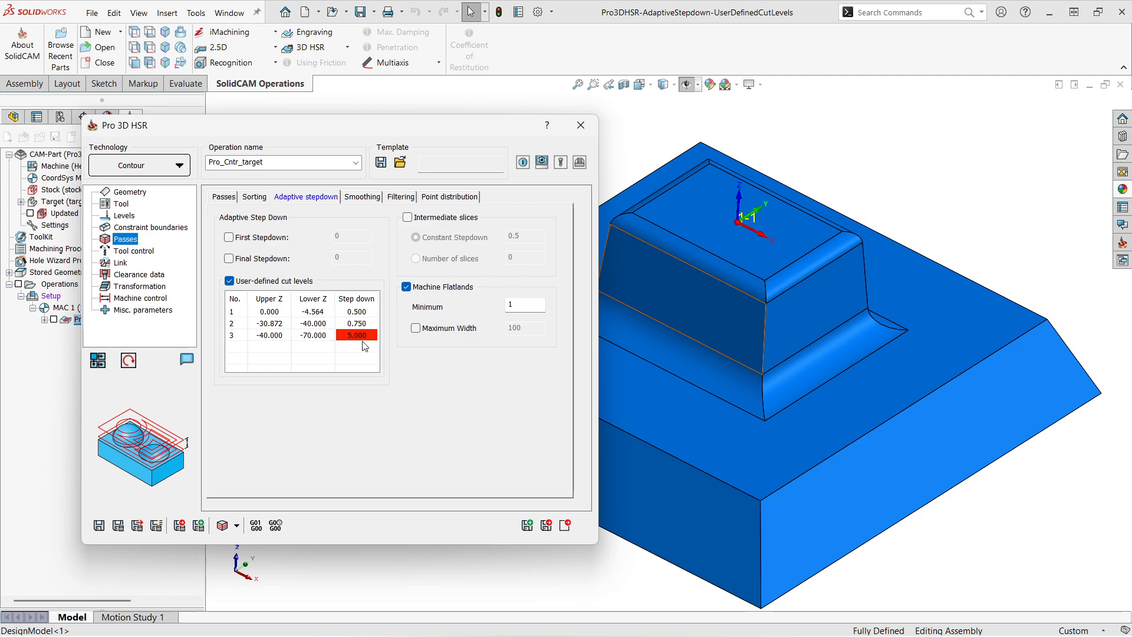
click(224, 198)
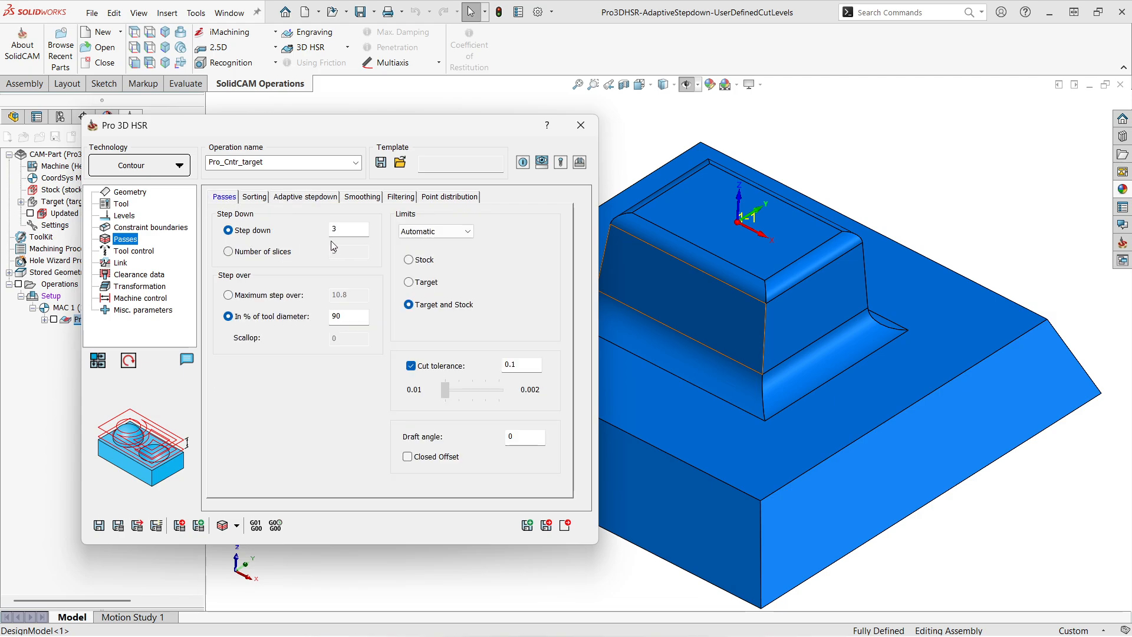
click(300, 197)
double_click(362, 337)
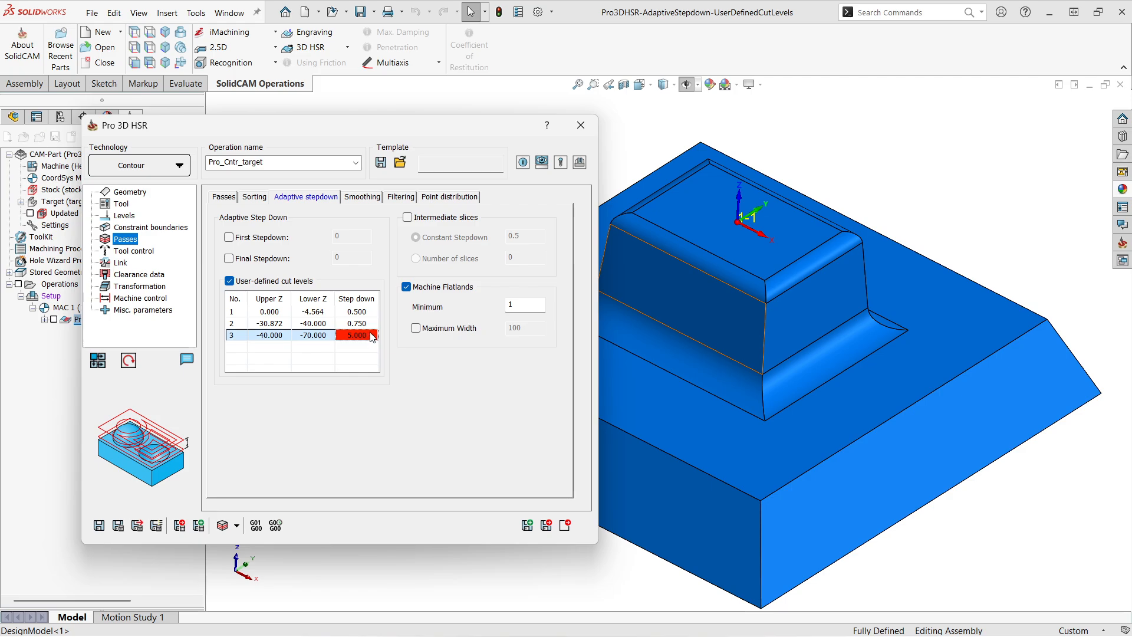
click(350, 370)
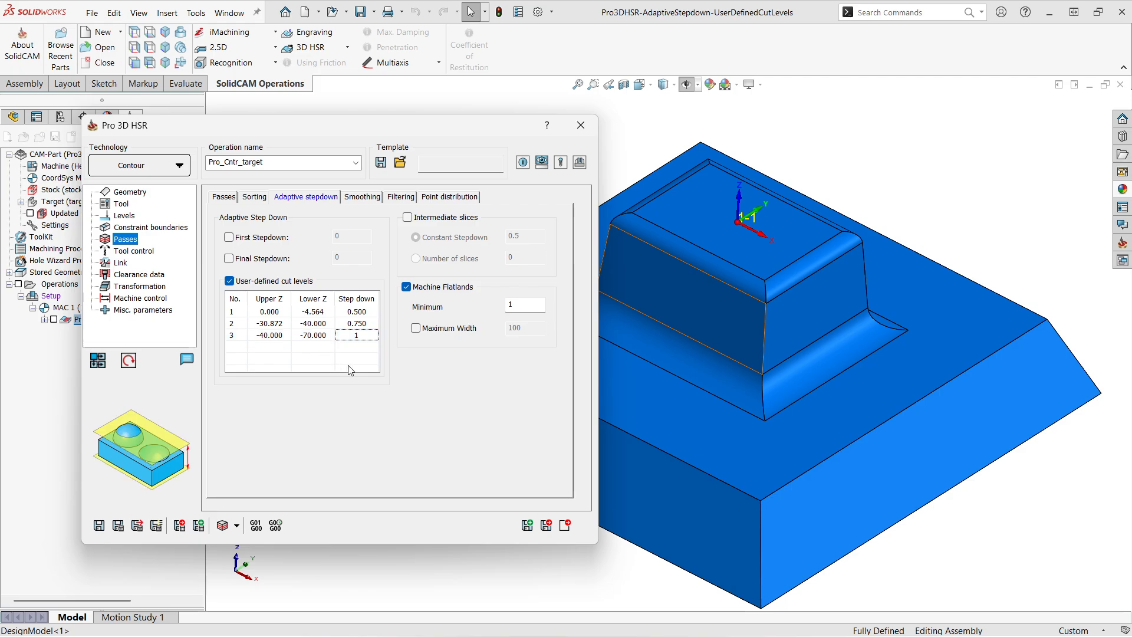
- Simulate the contour operation in SolidVerify and run the material removal playback
click(219, 527)
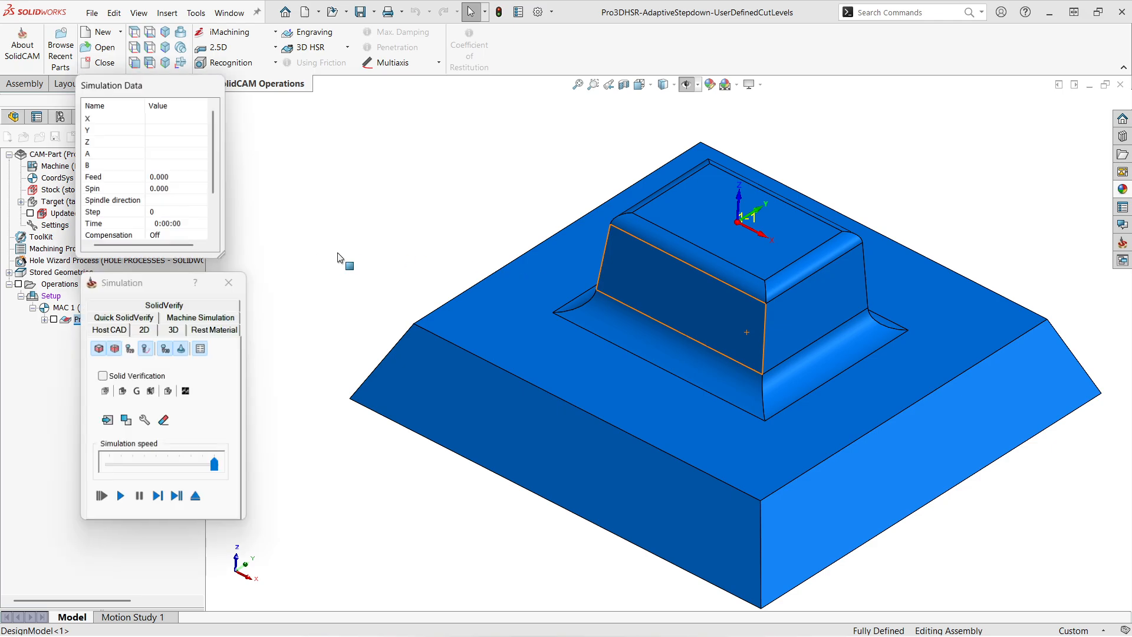
click(177, 307)
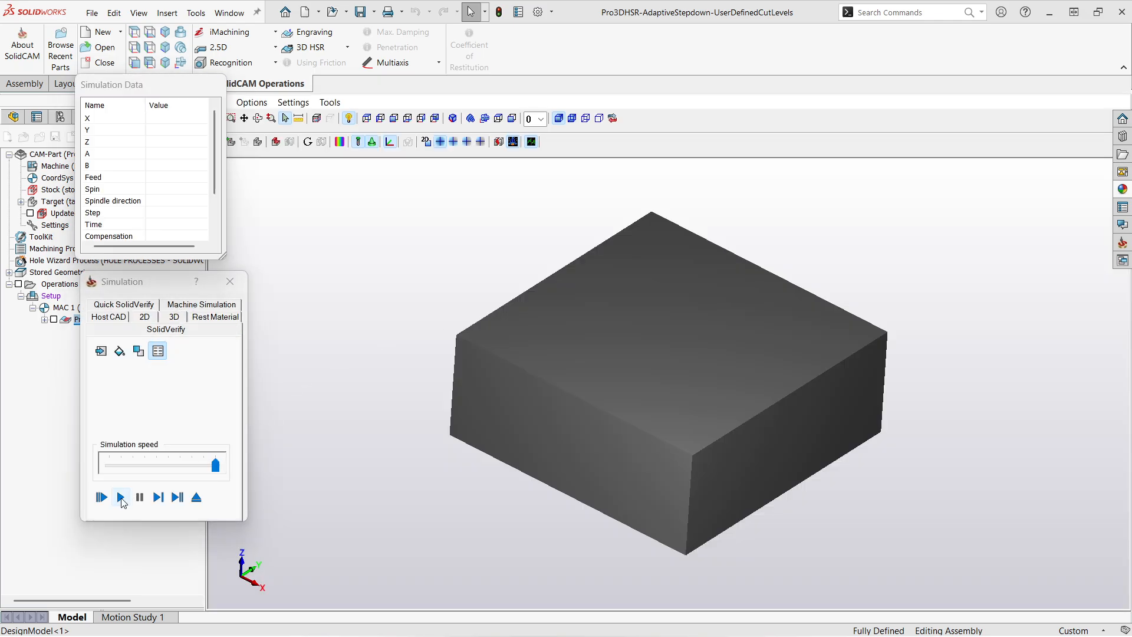
click(121, 498)
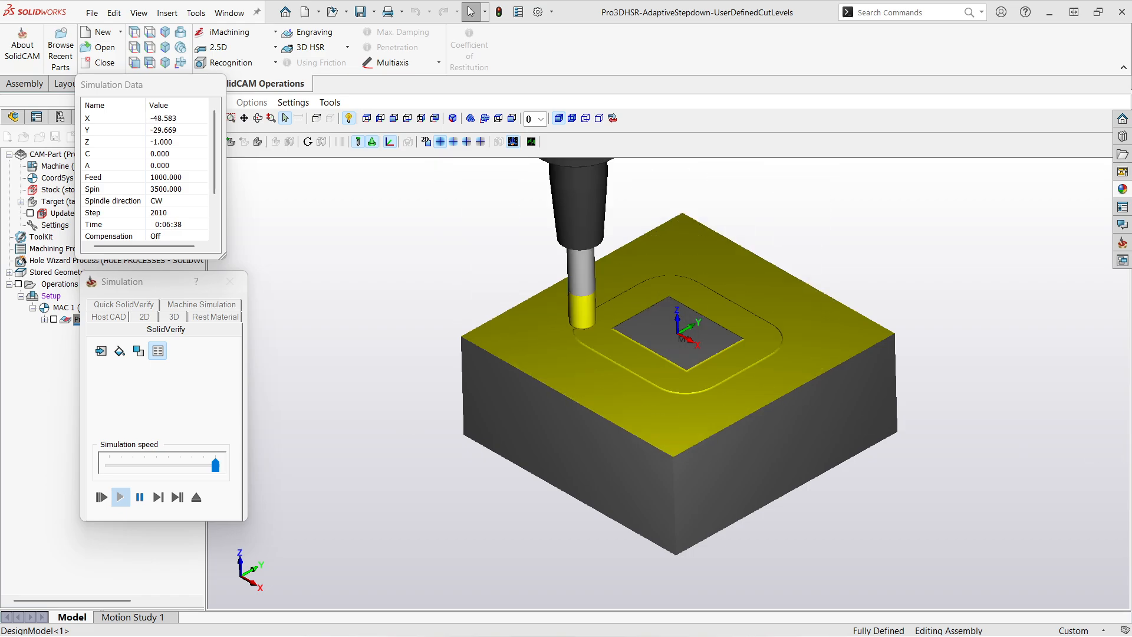
- Examine the spacing of the cuts on the boss walls, lower fillet and outer sloped faces as the stock is machined
scroll(889, 472, up, 2)
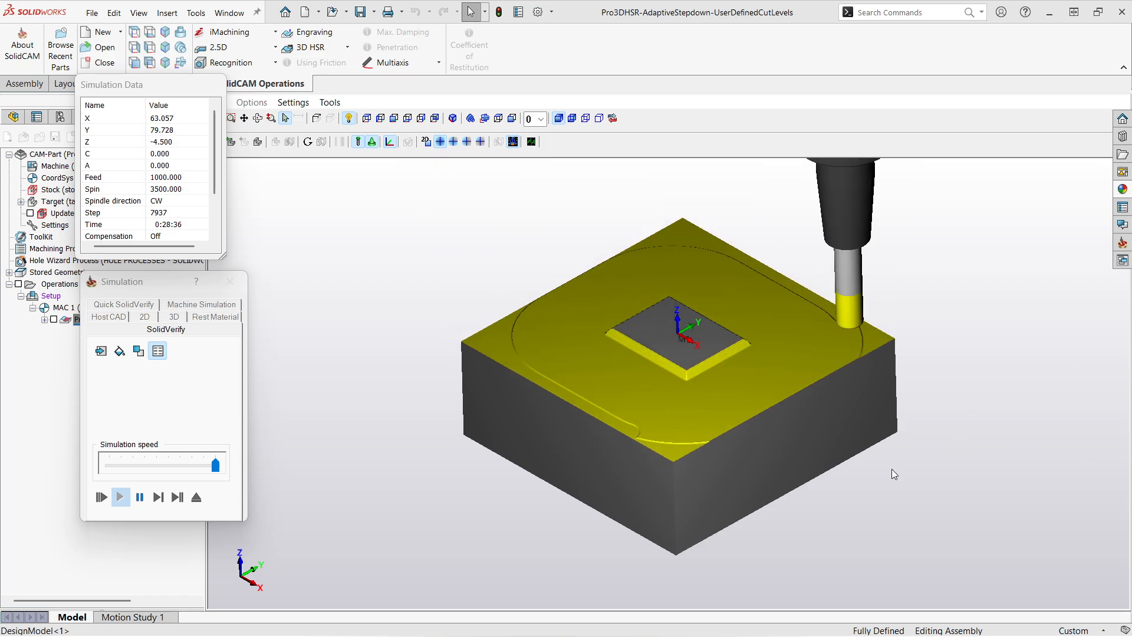
scroll(678, 395, up, 3)
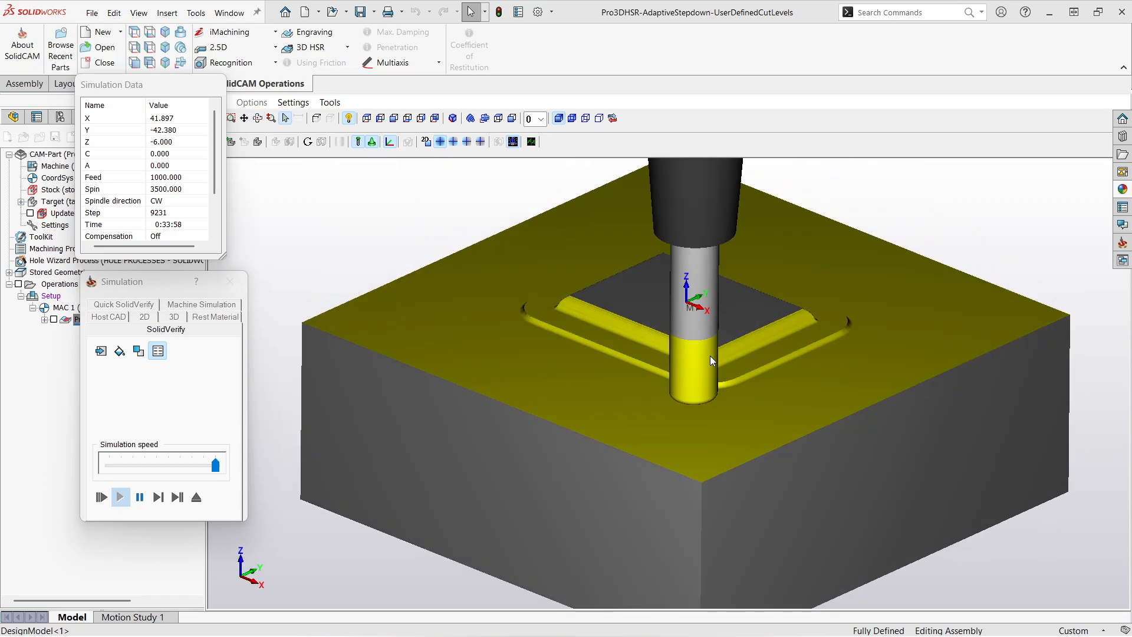
scroll(712, 353, up, 2)
scroll(729, 349, up, 2)
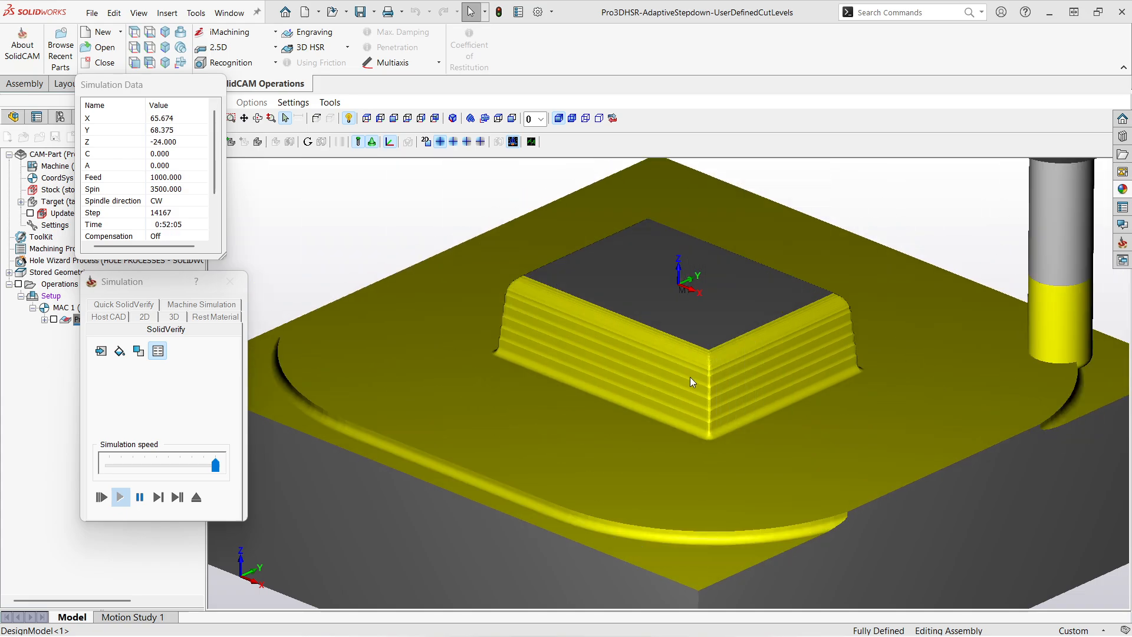
scroll(675, 386, down, 5)
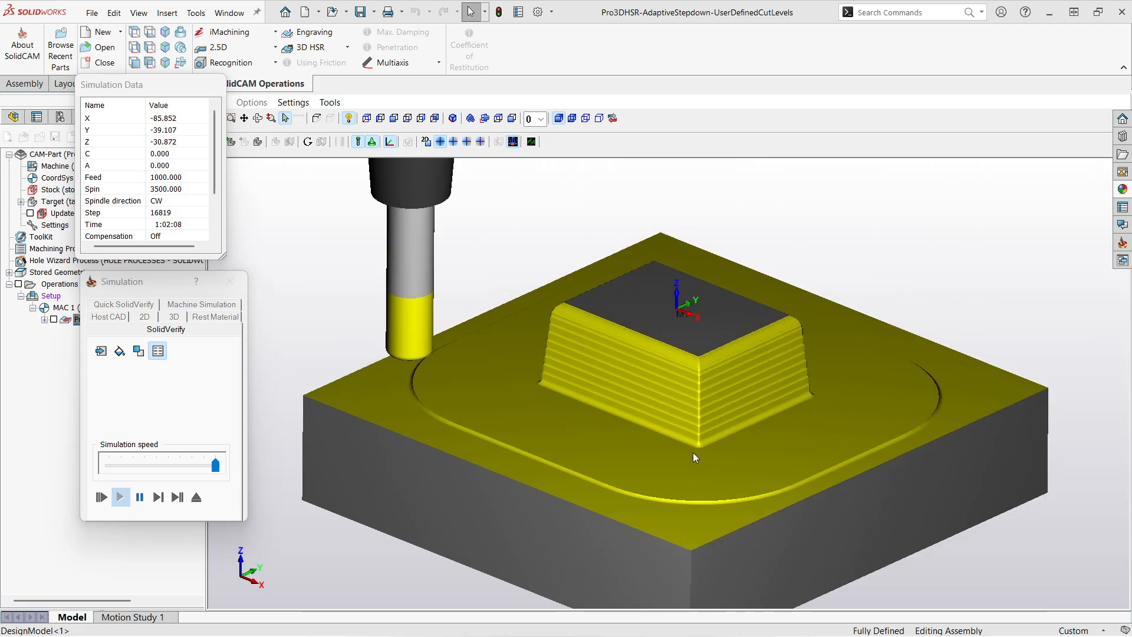
scroll(706, 451, up, 3)
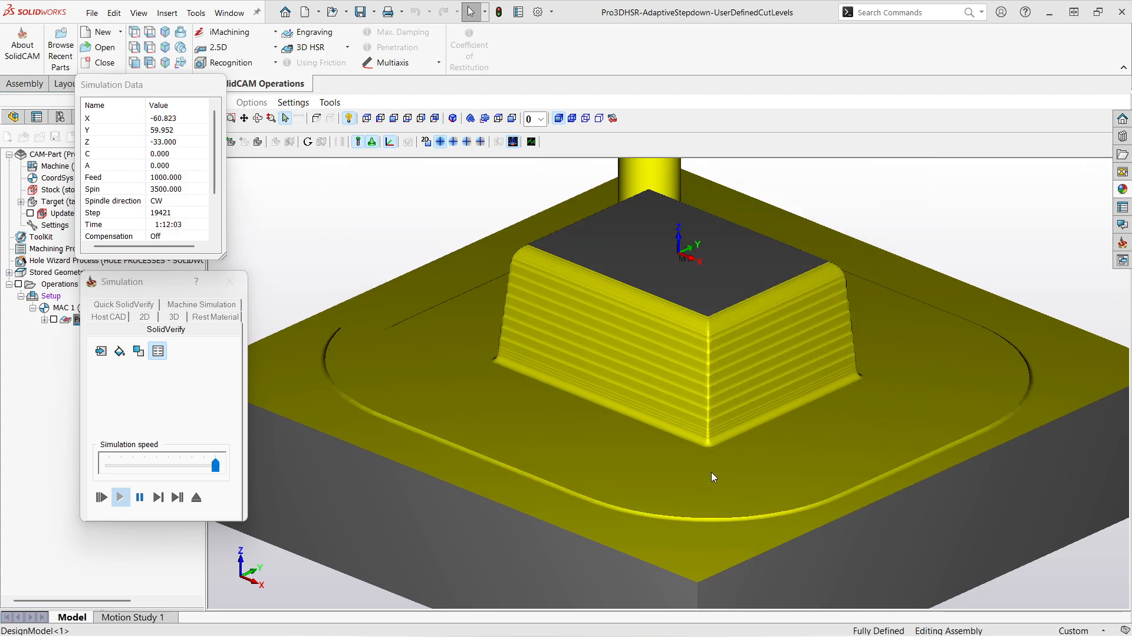
scroll(681, 398, down, 5)
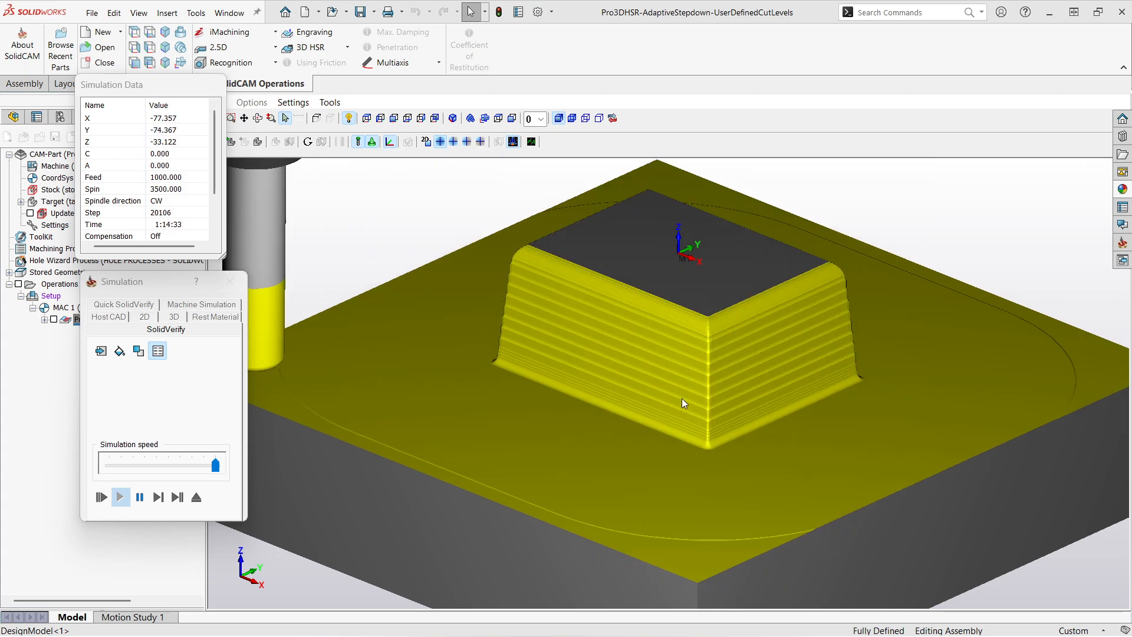
scroll(693, 493, up, 3)
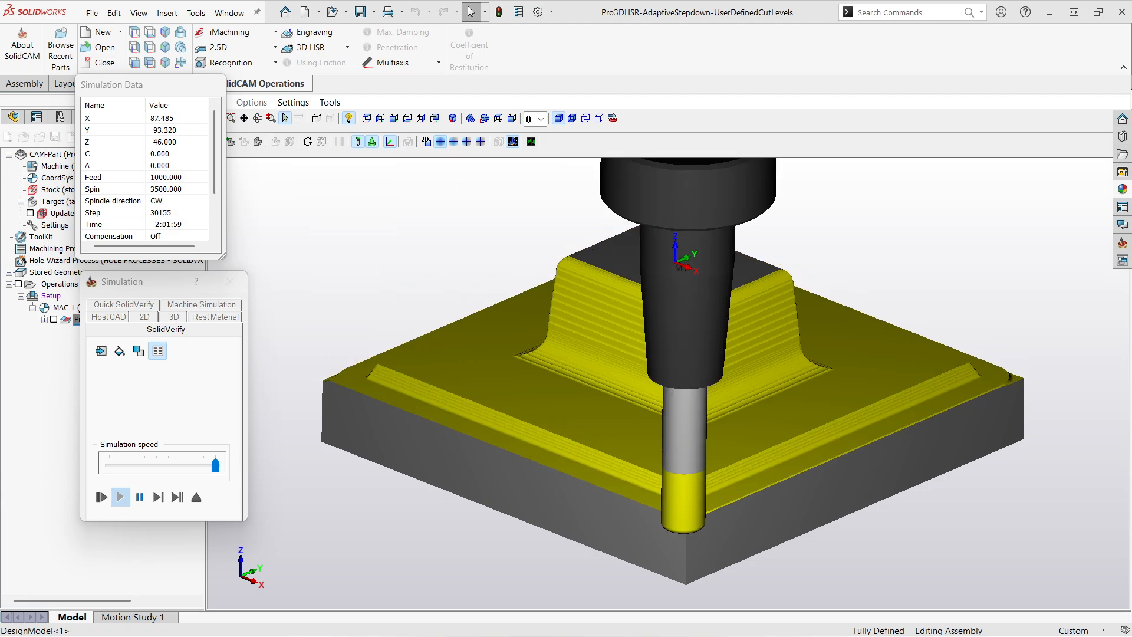
scroll(678, 388, up, 5)
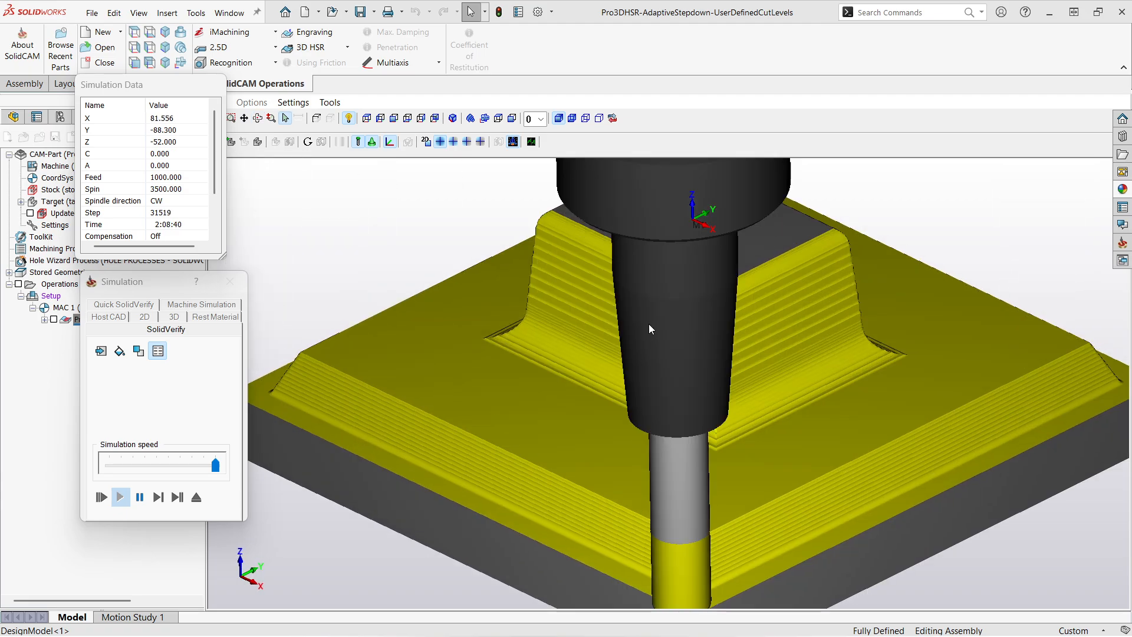
- Run a target and machined stock comparison on the whole simulated part with the existing deviation ranges
scroll(655, 327, down, 3)
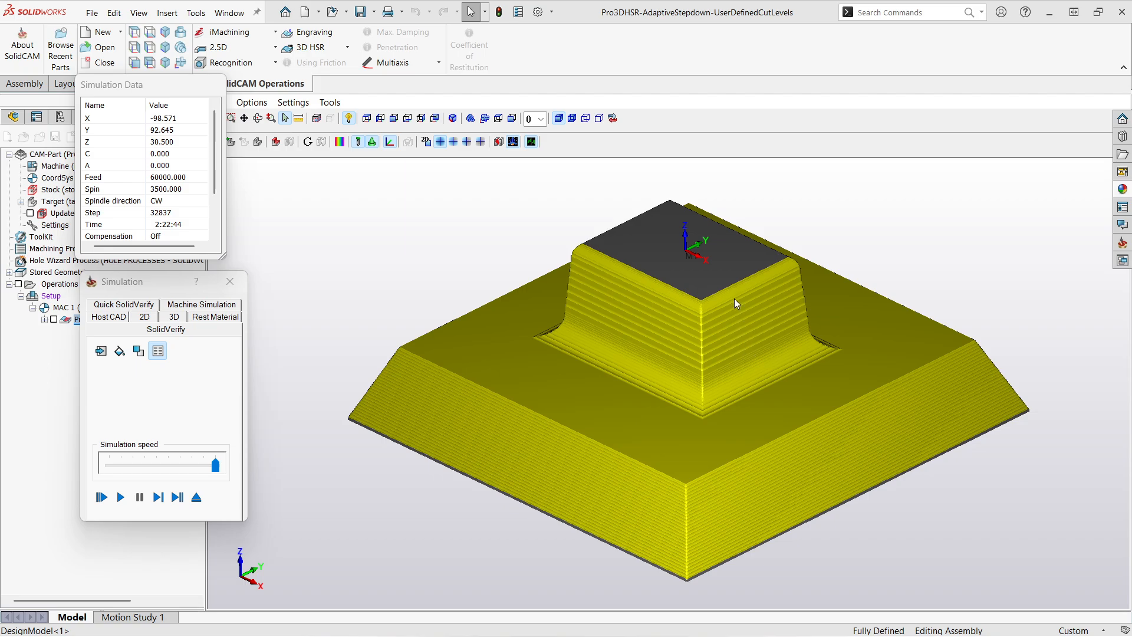
click(341, 142)
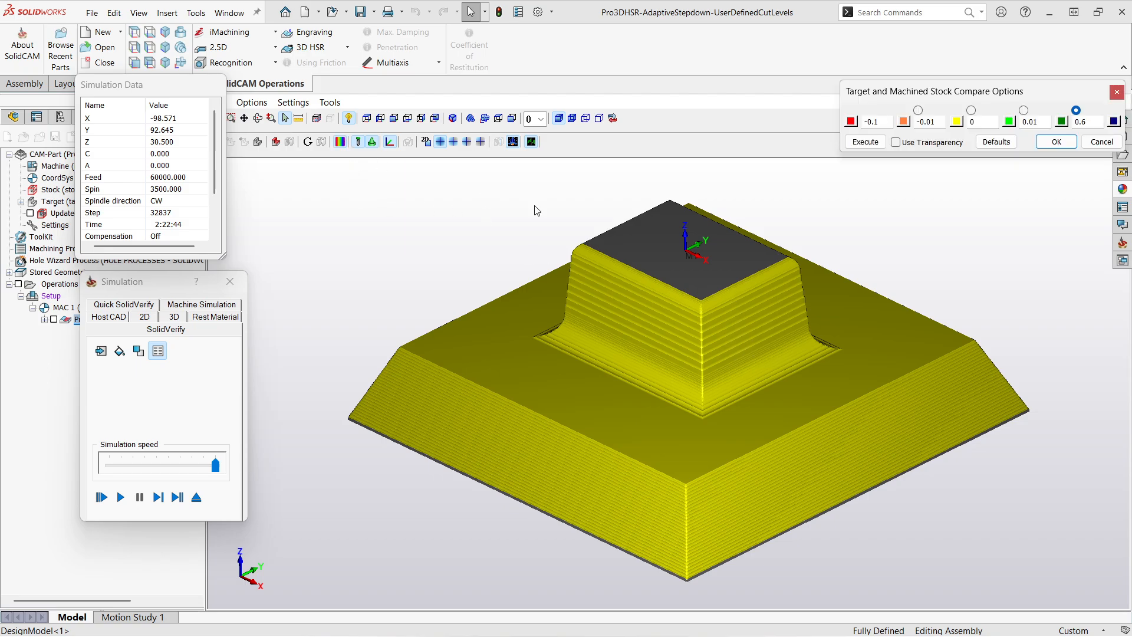
click(866, 143)
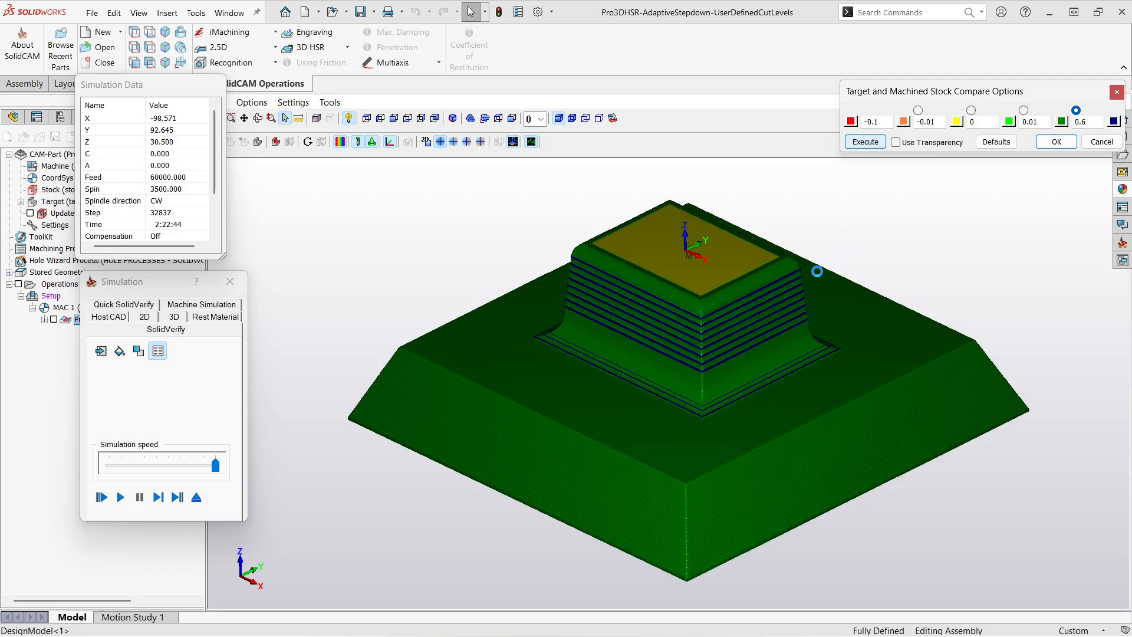